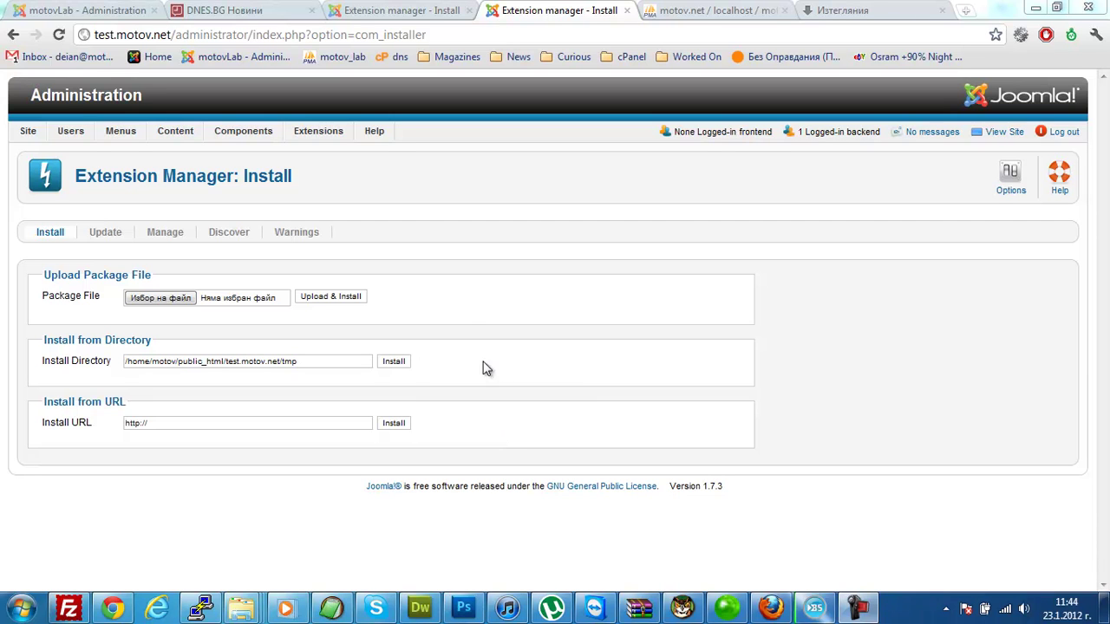
Upload and install the QuickSell component package com_quicksell_1.0__20120123_1119.
click(161, 299)
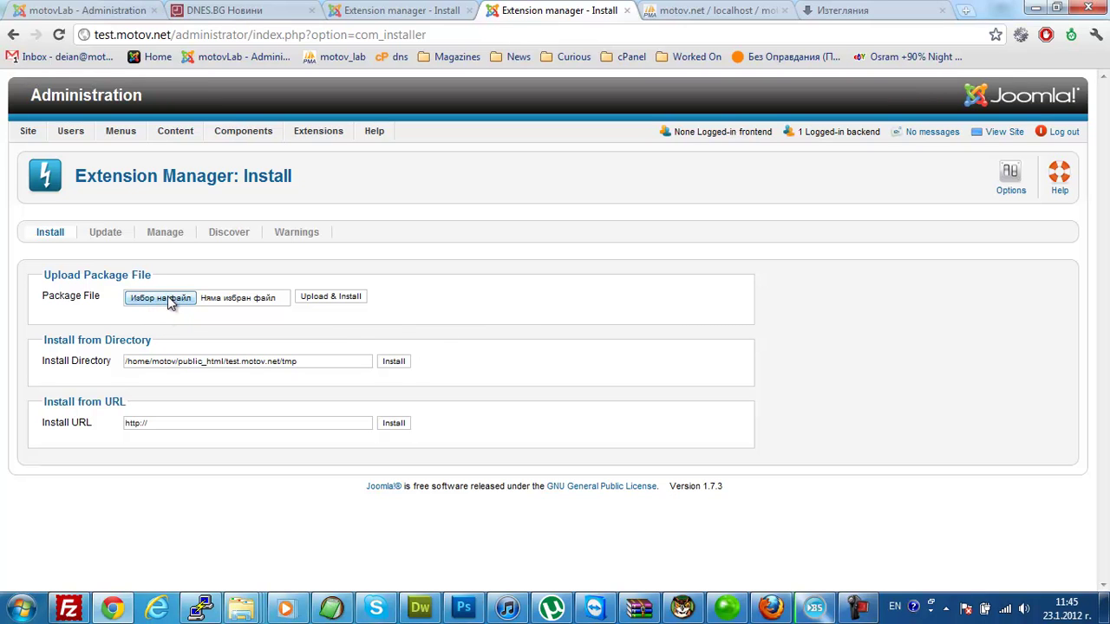
click(168, 300)
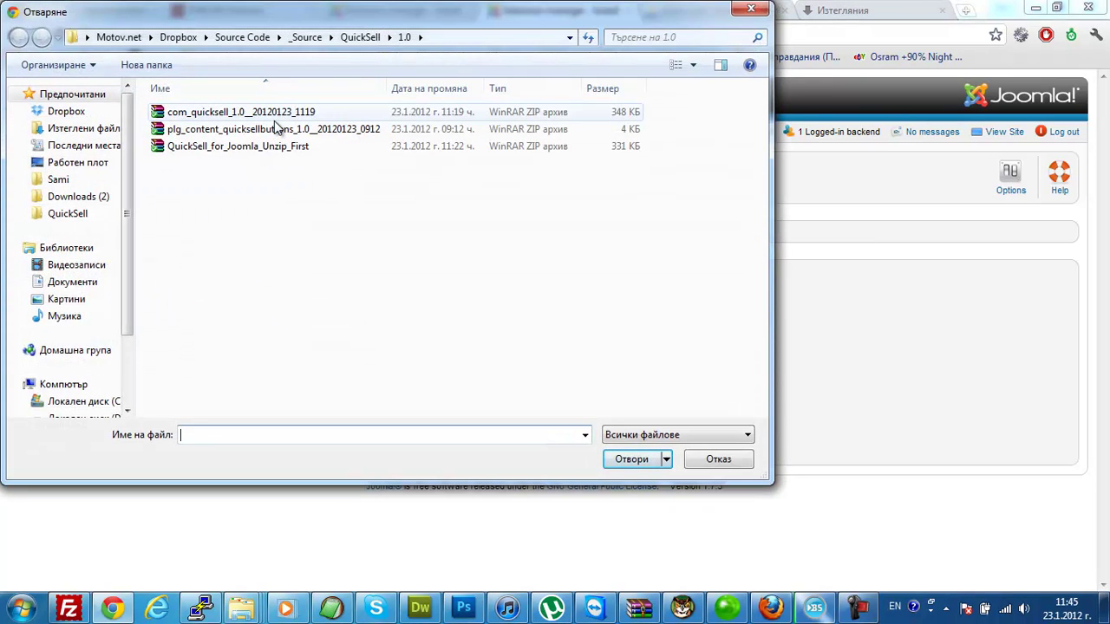
double_click(227, 111)
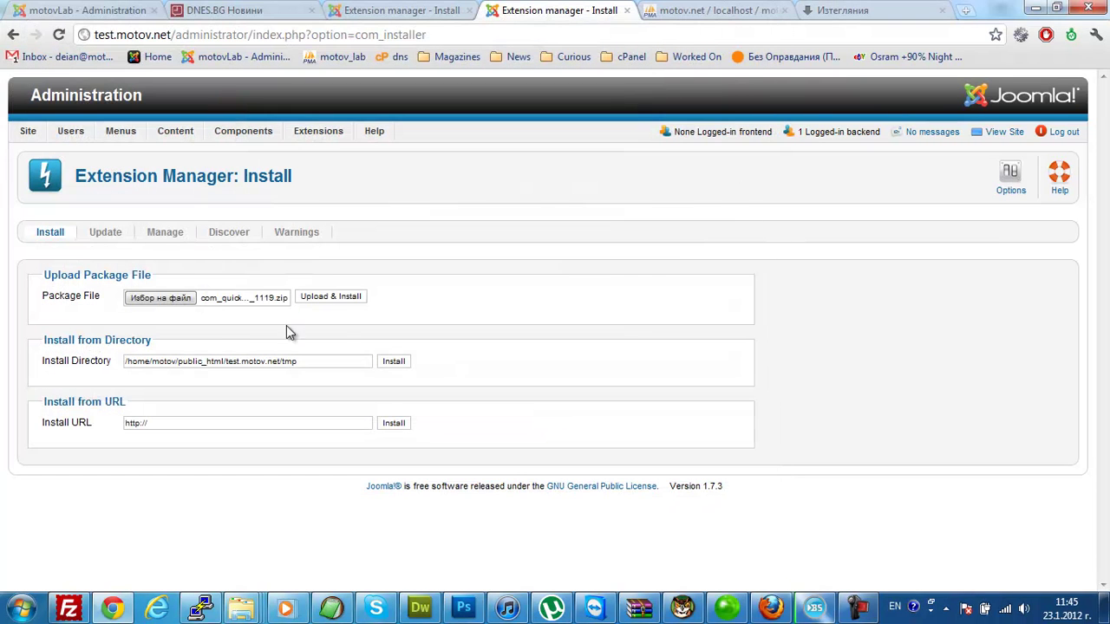
click(332, 296)
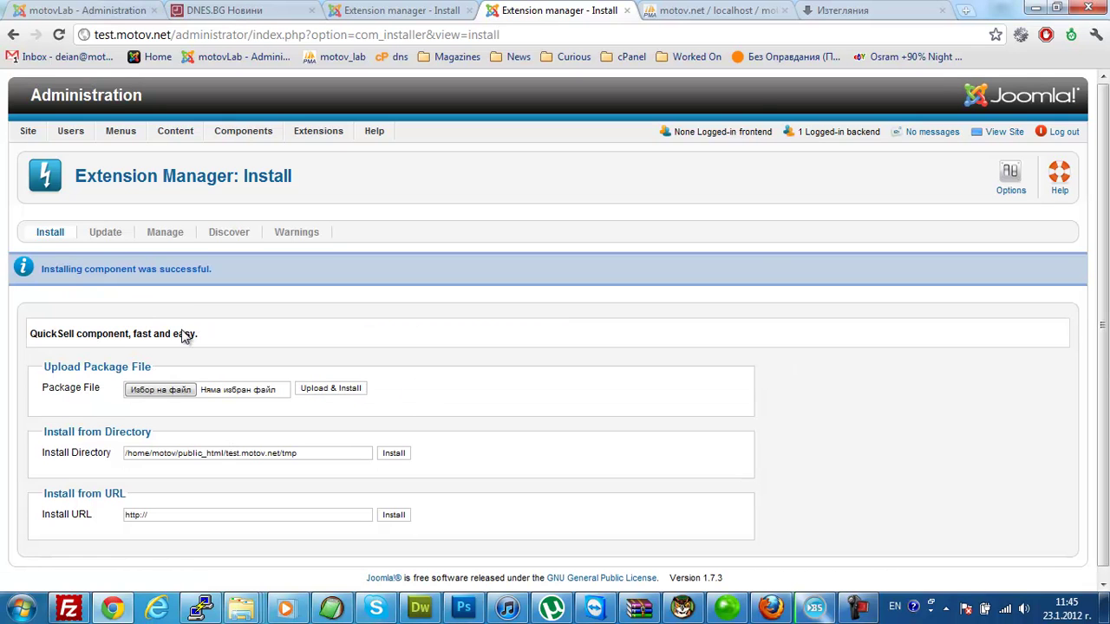
Upload and install the content plug-in package plg_content_quicksellbuttons_1.0__20120123_0912.
click(151, 391)
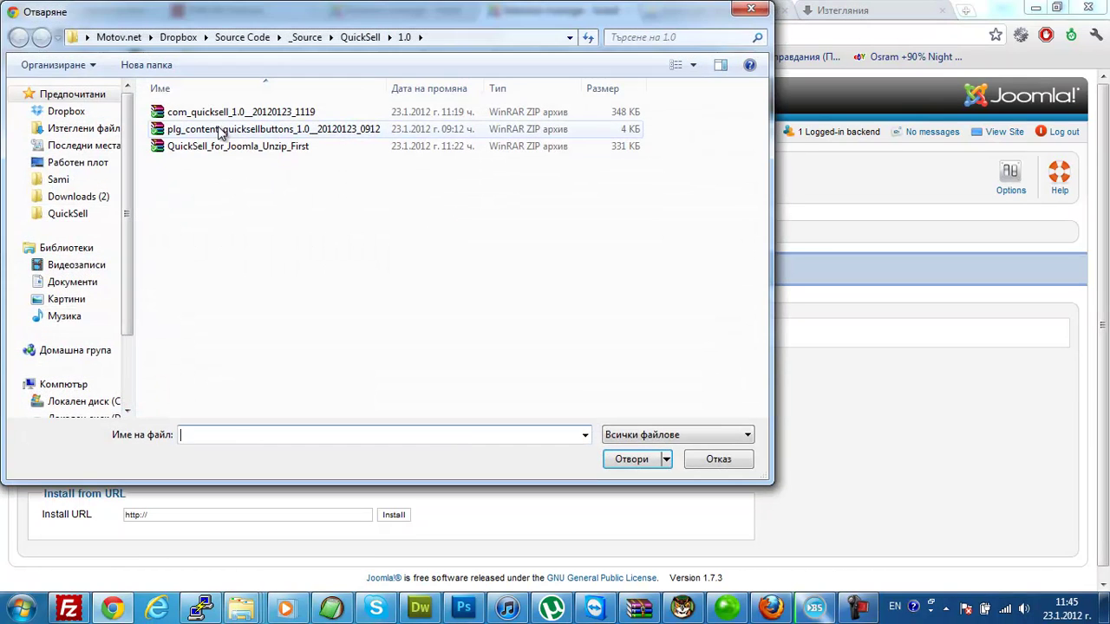
click(218, 132)
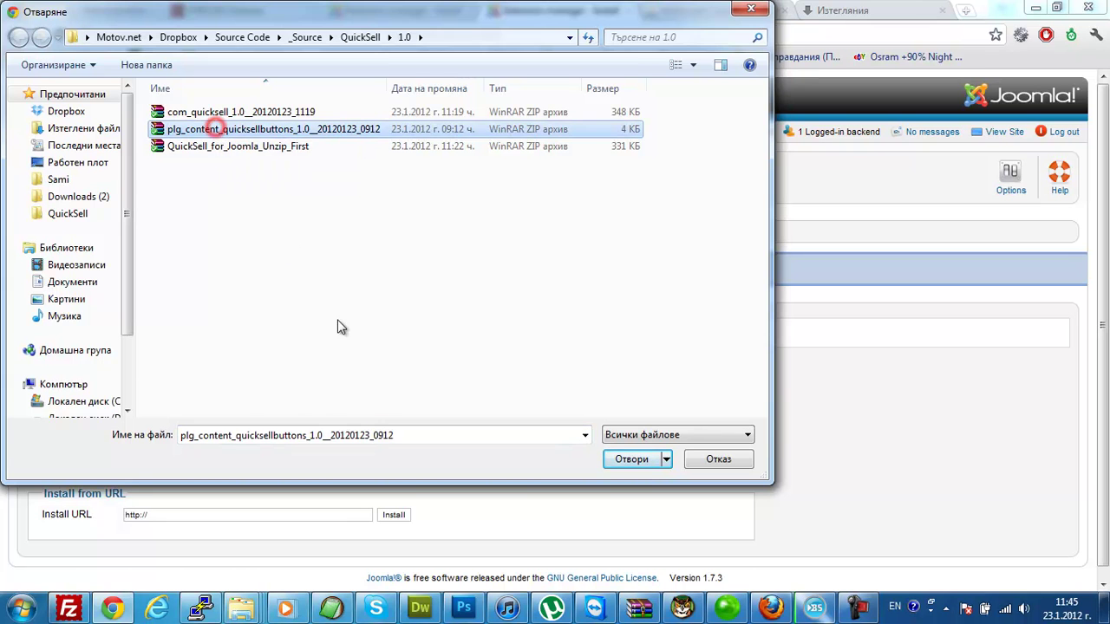
click(635, 460)
click(312, 388)
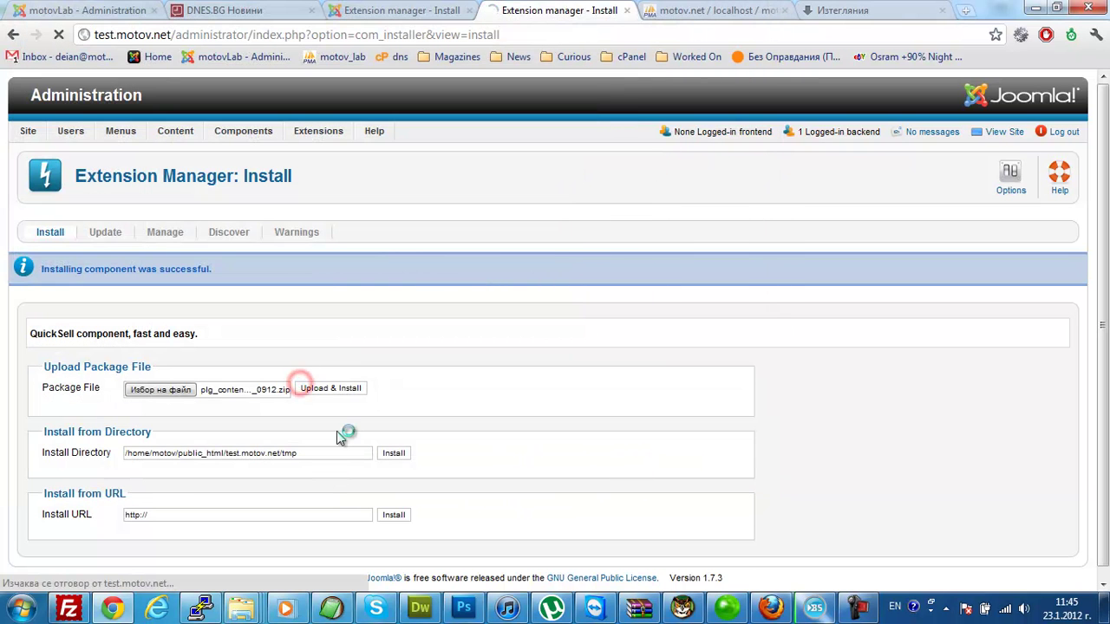
Filter the site's plug-ins by "qui" and enable Content - QuickSellButtons.
mouse_move(321, 130)
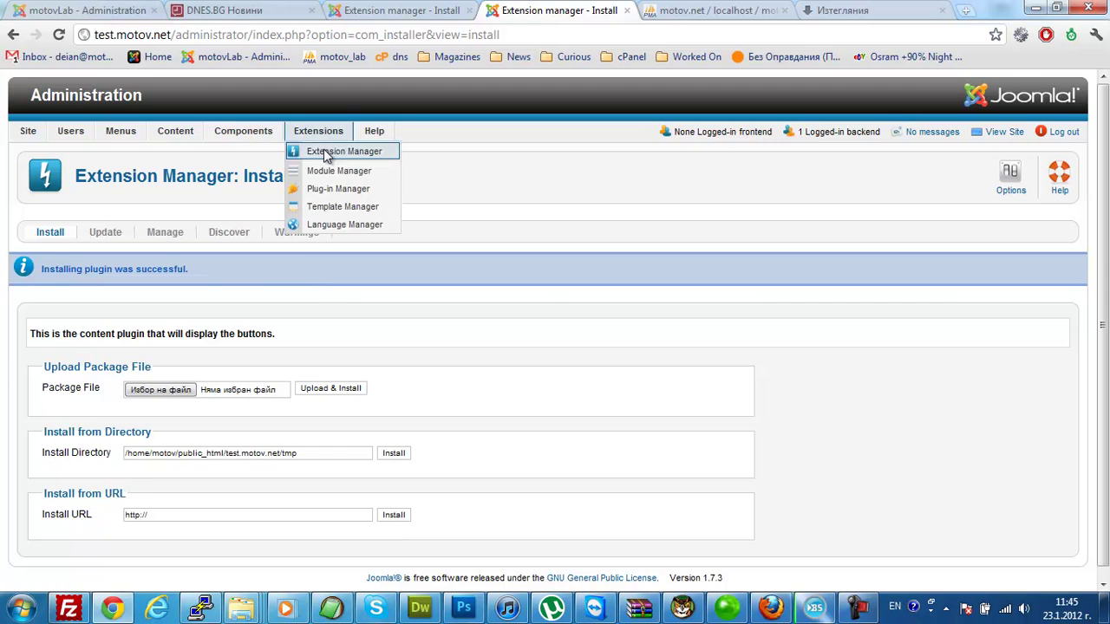
click(322, 185)
click(81, 244)
text(qui)
click(143, 256)
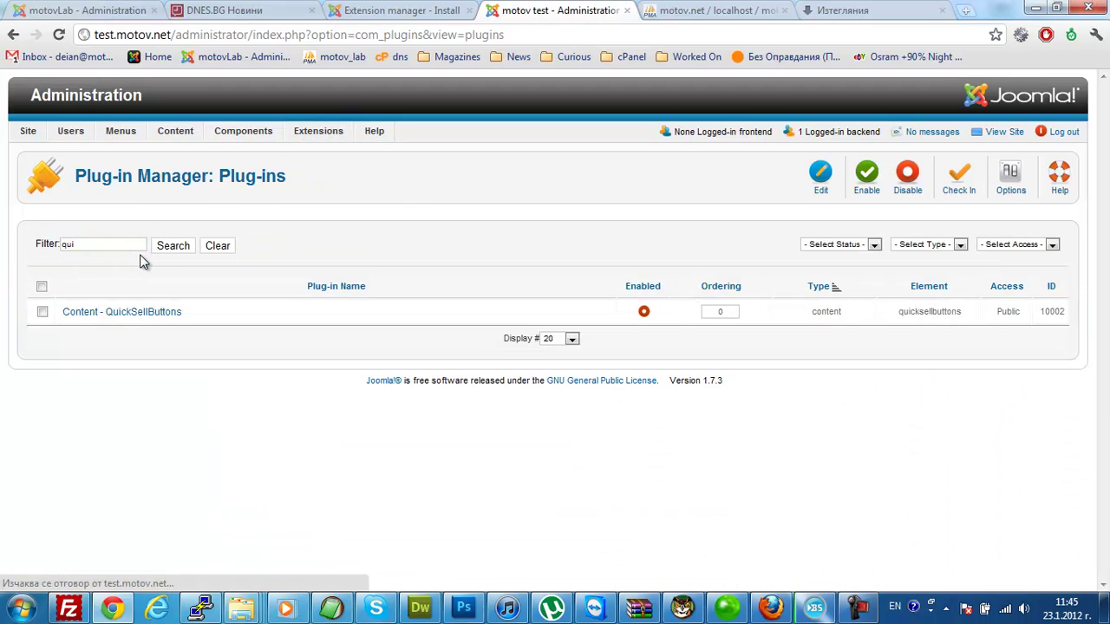
click(645, 314)
Open the Global Configuration of the QuickSell component.
mouse_move(250, 130)
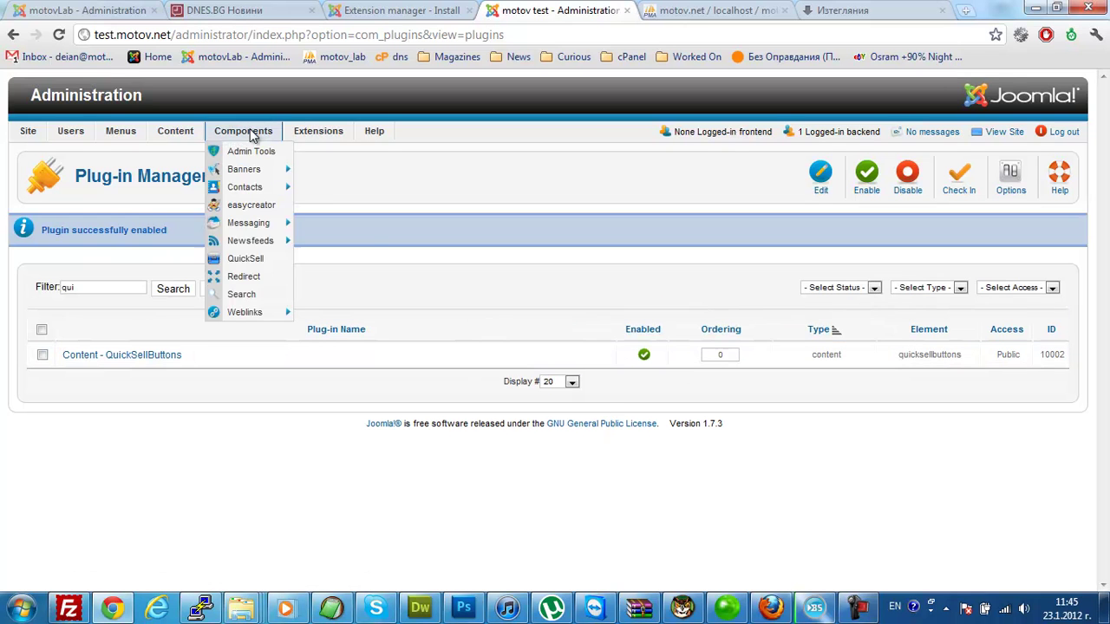
click(247, 260)
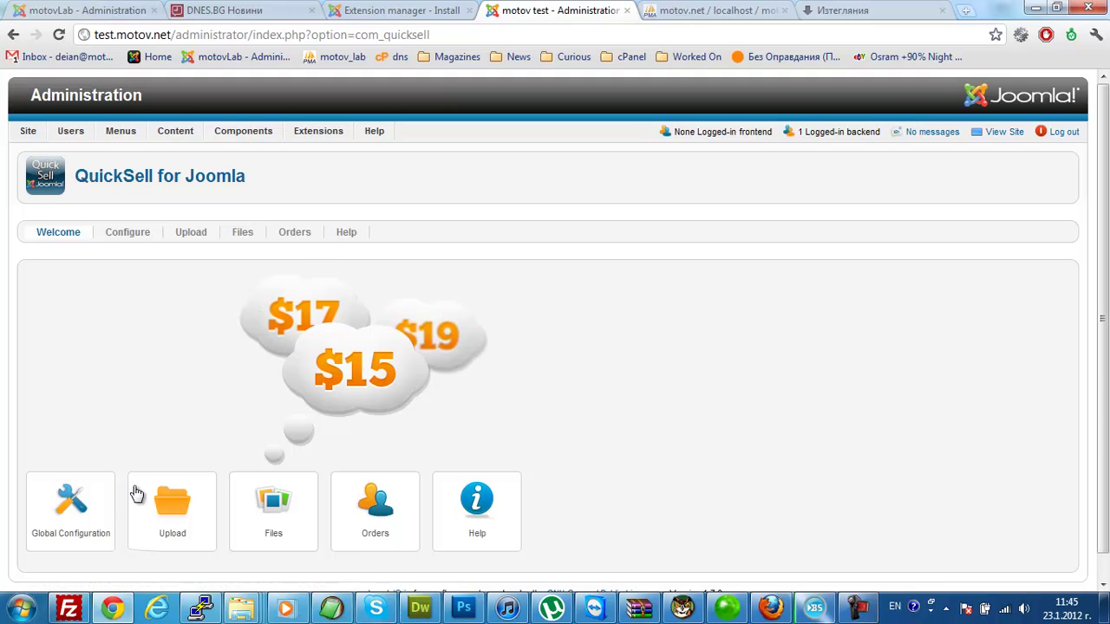
click(113, 520)
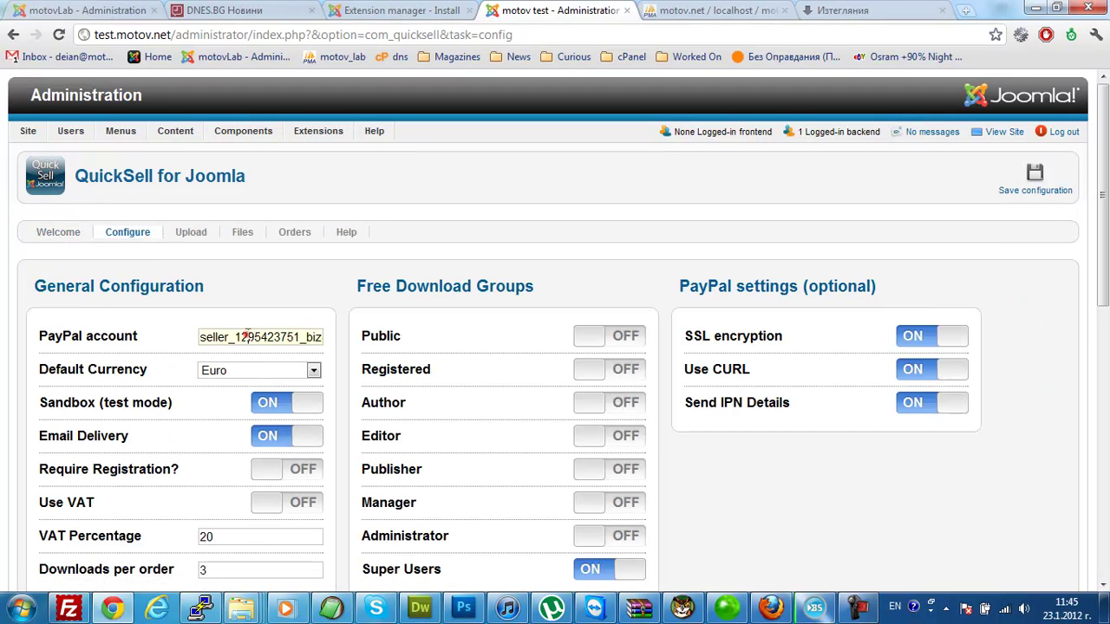
Examine the general configuration, including the PayPal account, the default currency choices and the sandbox option.
double_click(203, 337)
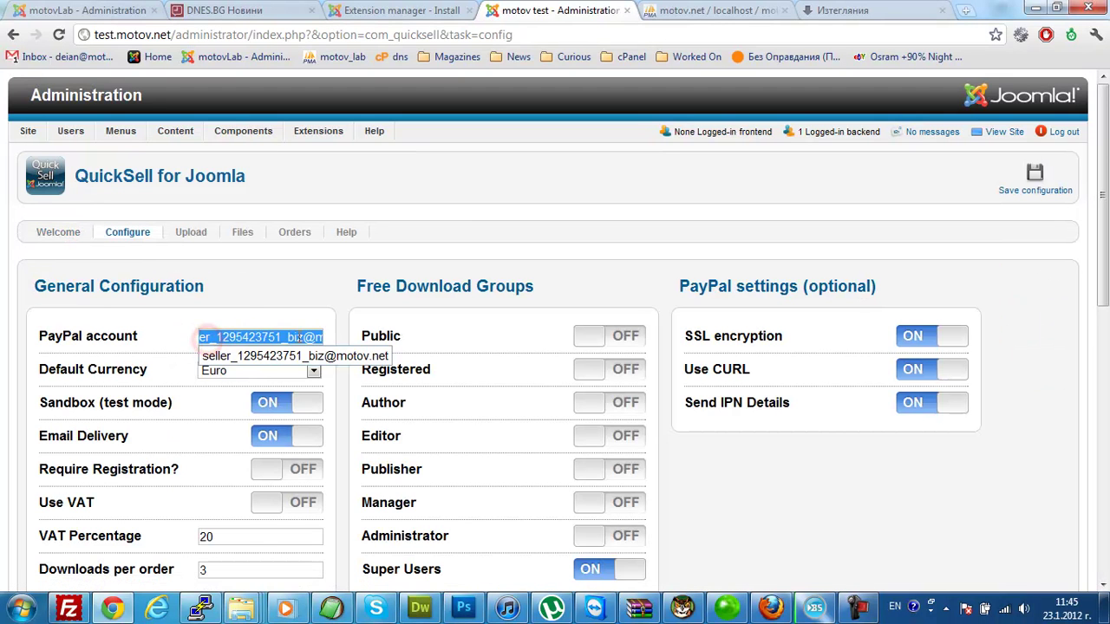
click(181, 334)
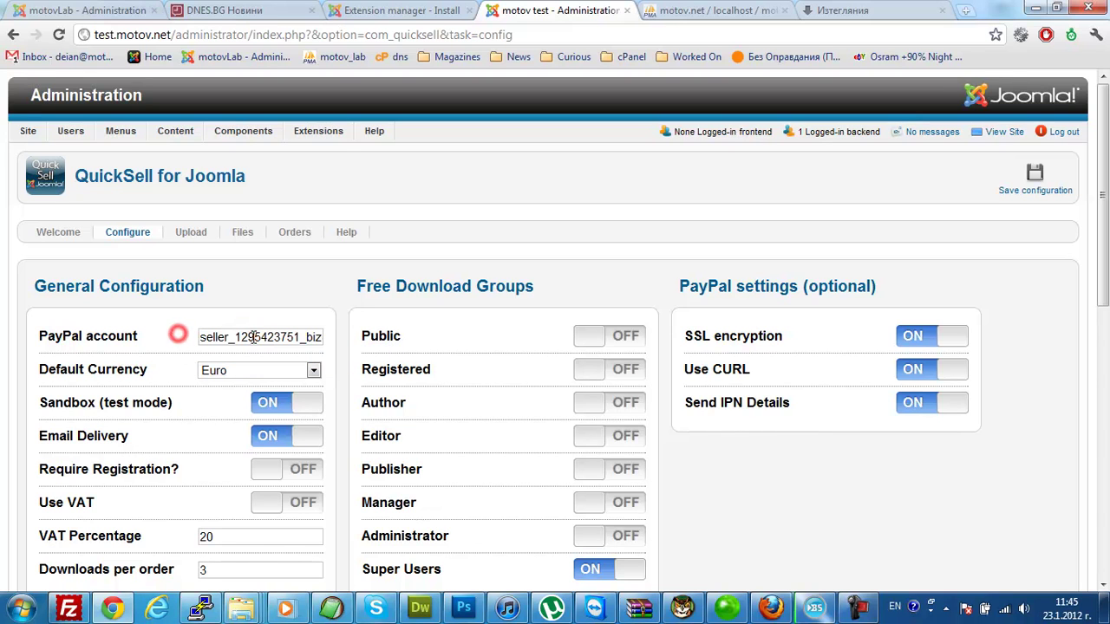
click(243, 375)
click(240, 371)
click(199, 396)
scroll(303, 445, down, 1)
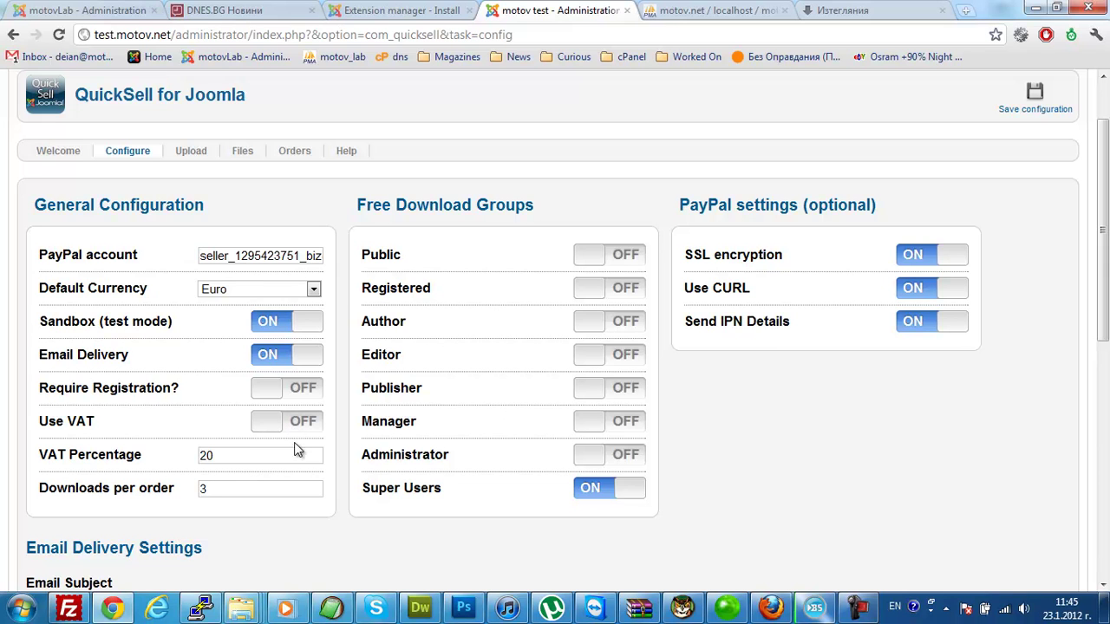
Examine the Email Delivery Settings, including the email subject and email body, alongside the configuration options above them.
scroll(295, 464, down, 2)
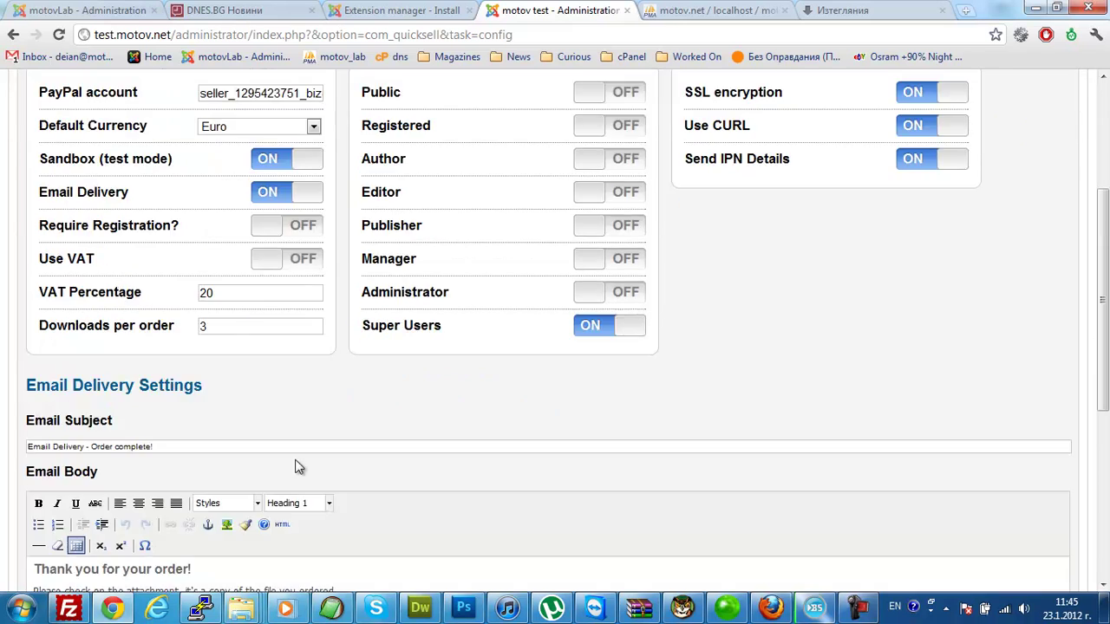
scroll(177, 417, down, 1)
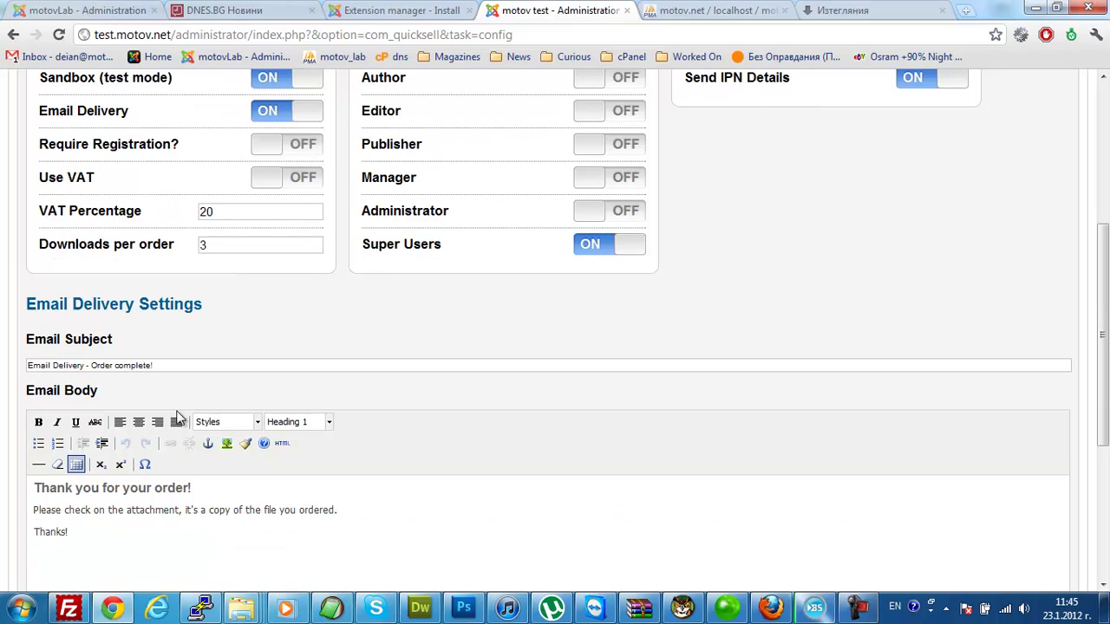
triple_click(143, 364)
scroll(193, 365, down, 1)
click(164, 478)
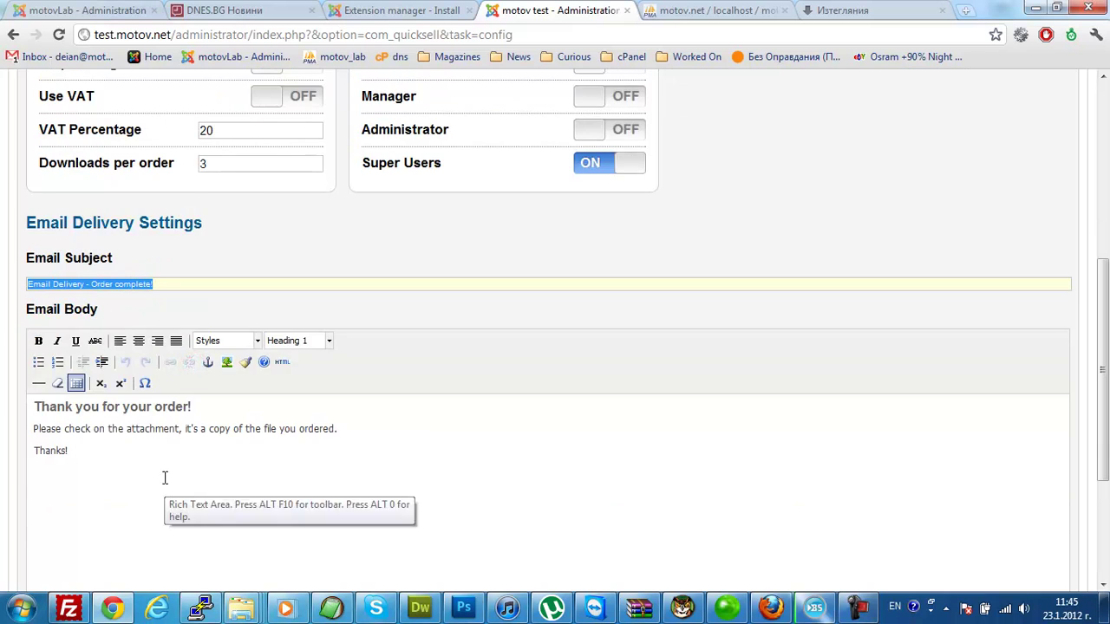
scroll(164, 478, down, 3)
scroll(212, 420, up, 2)
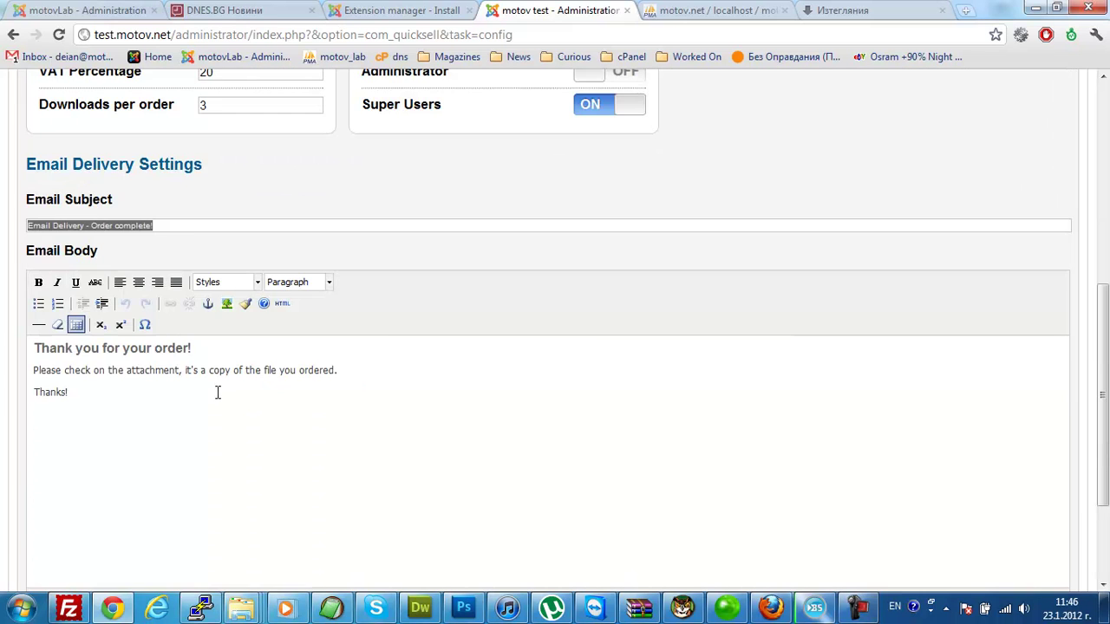
scroll(218, 393, up, 1)
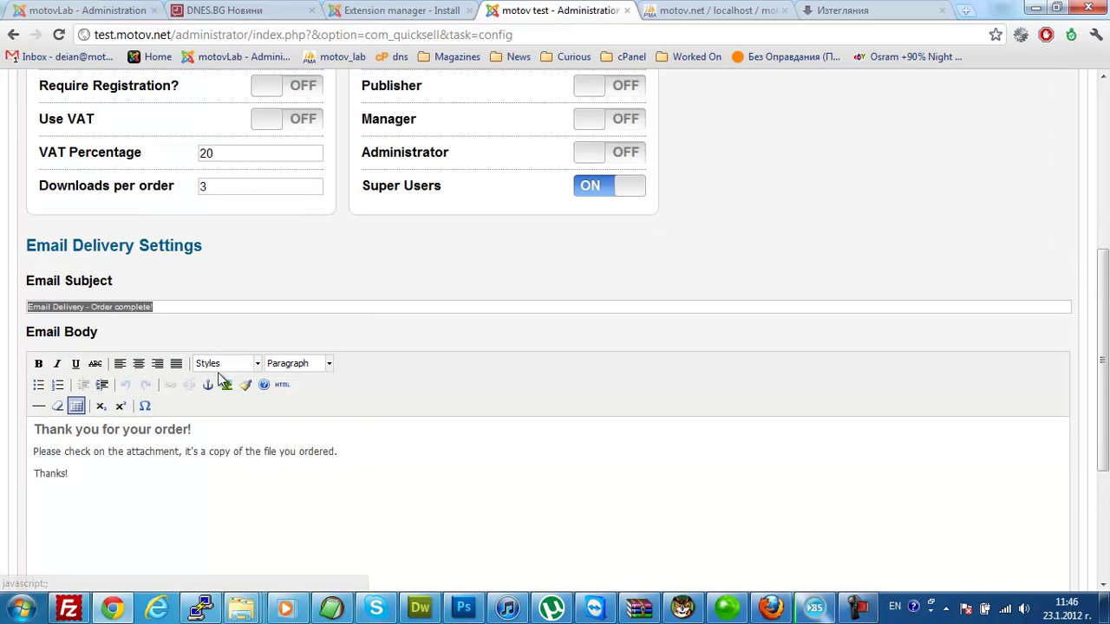
scroll(224, 363, up, 2)
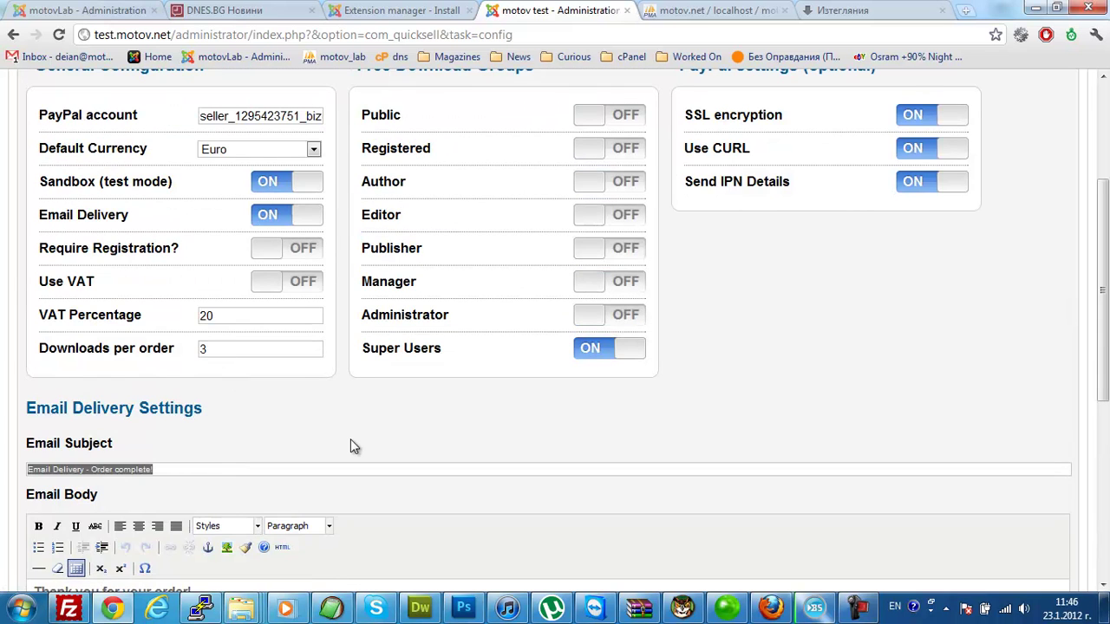
scroll(350, 446, up, 2)
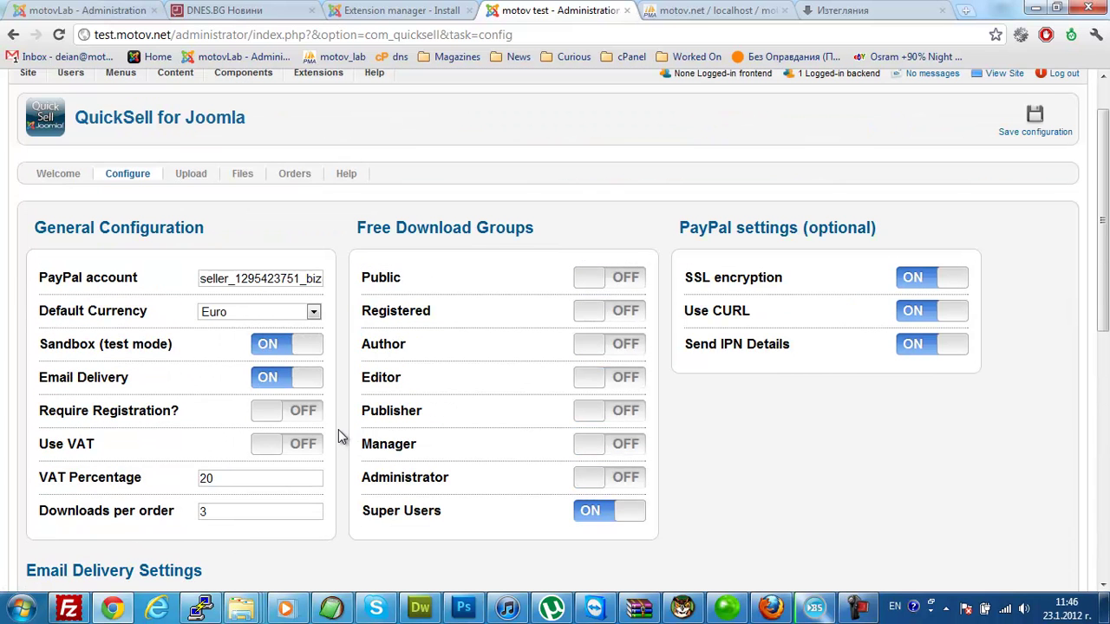
scroll(346, 426, down, 3)
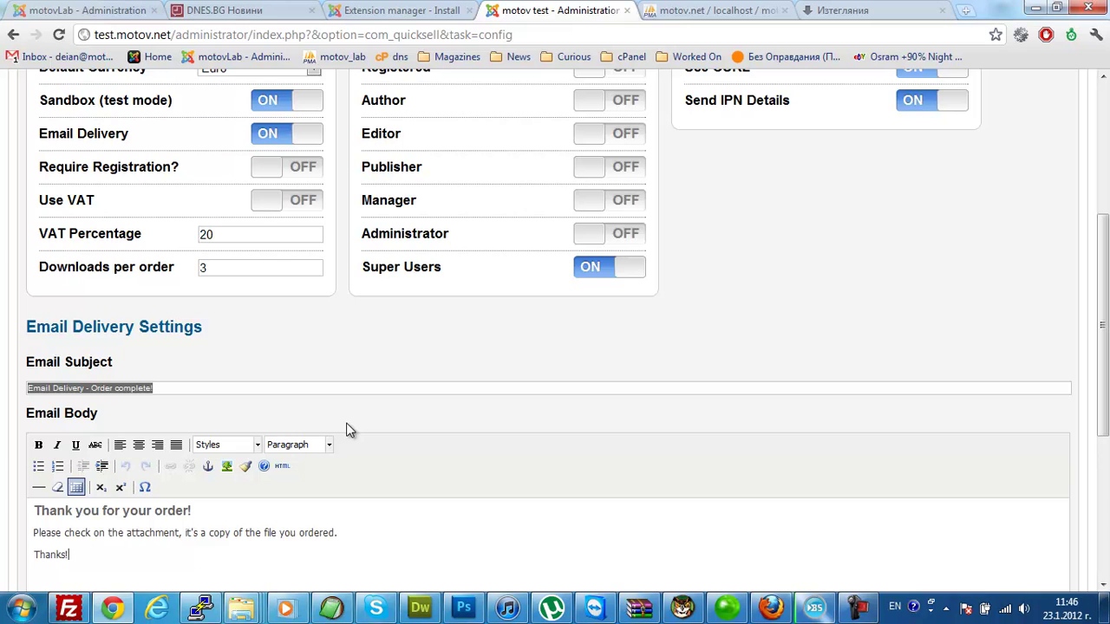
click(345, 335)
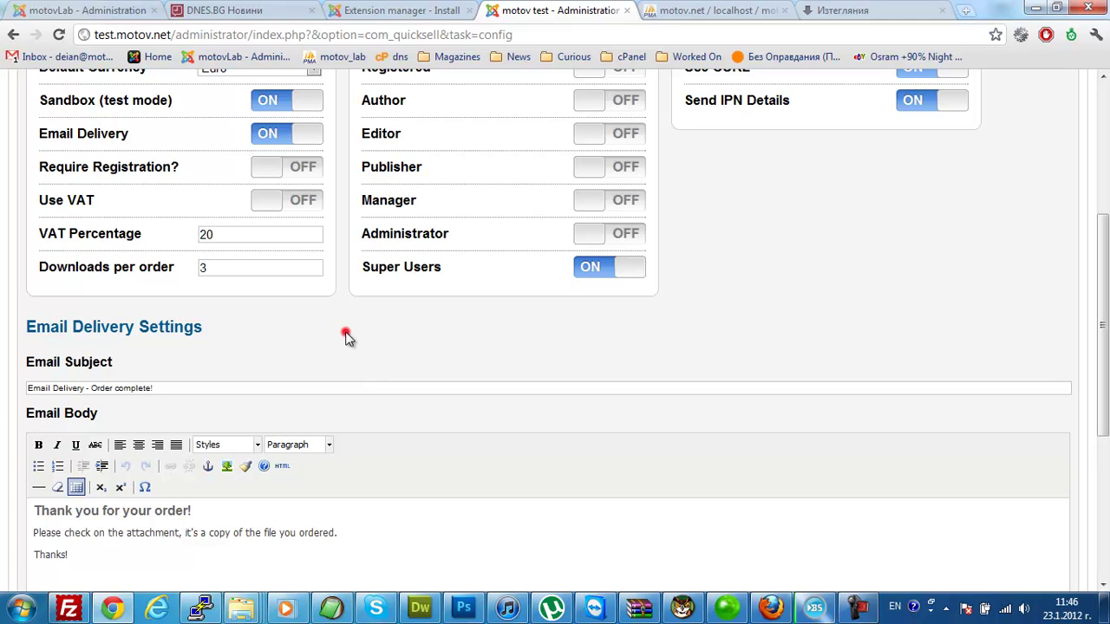
triple_click(168, 388)
click(60, 387)
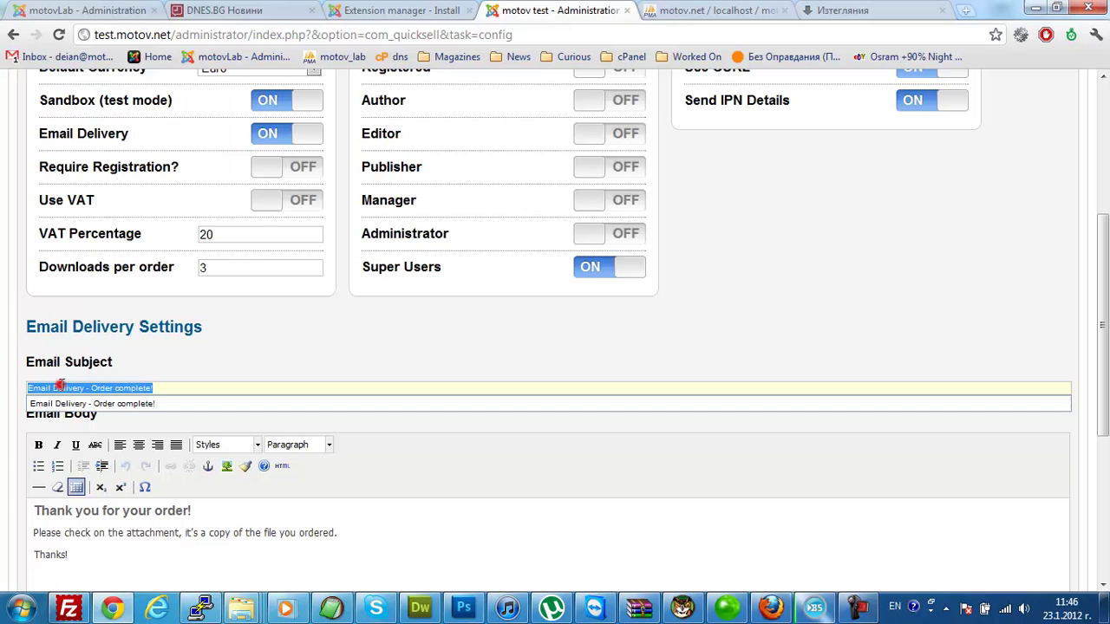
click(114, 364)
double_click(100, 364)
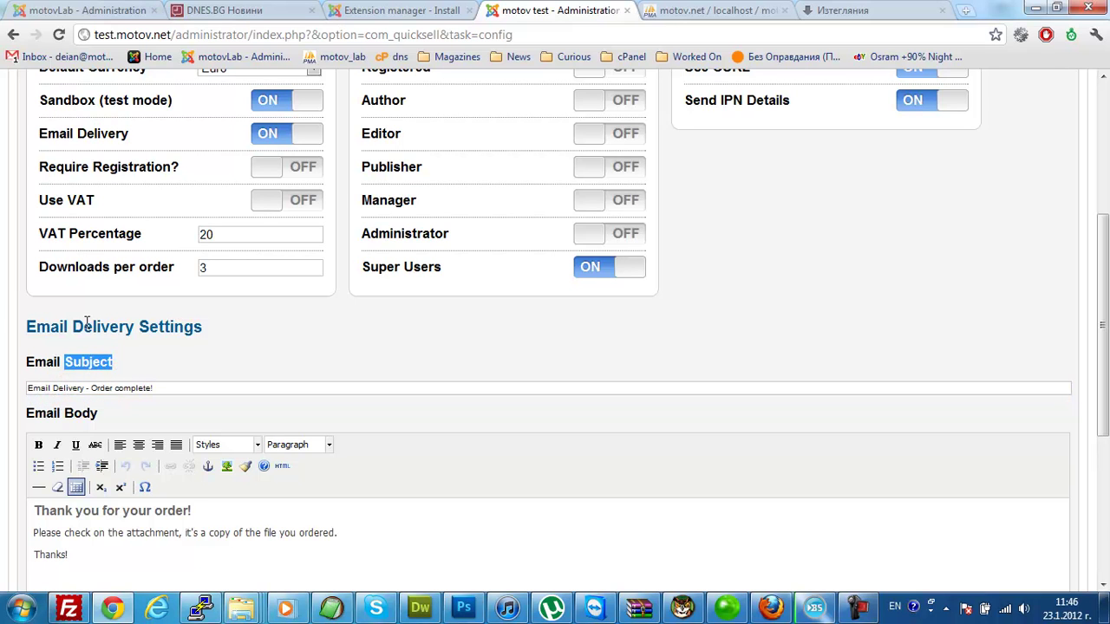
double_click(67, 362)
click(129, 365)
click(99, 359)
triple_click(30, 359)
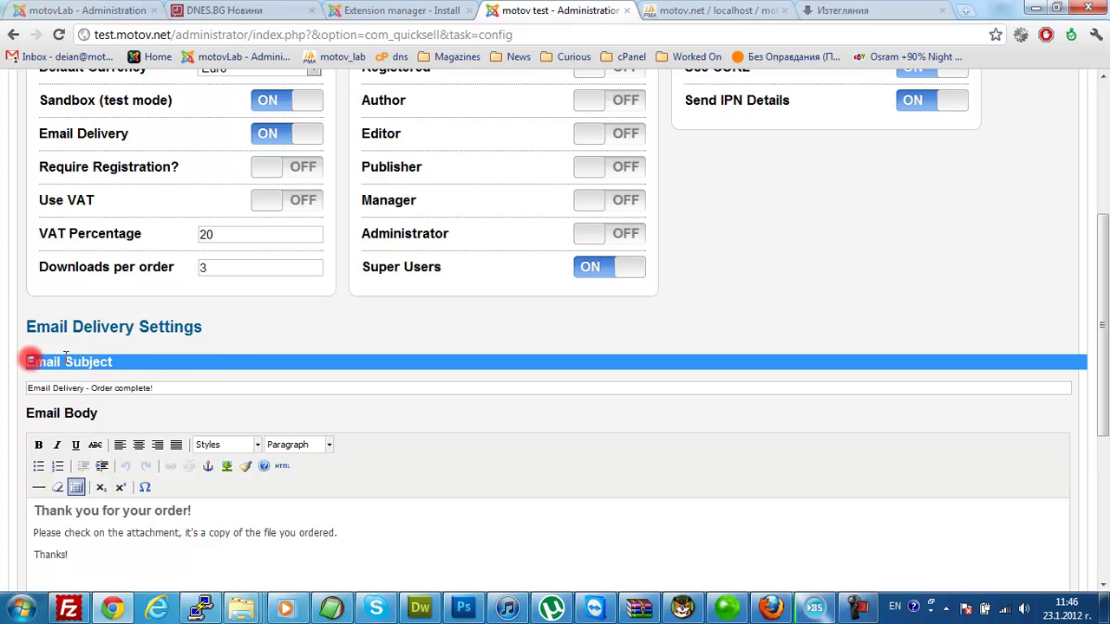
Upload the lighthouse sample picture to QuickSell and preview the uploaded Lighthouse.jpg.
scroll(214, 354, up, 3)
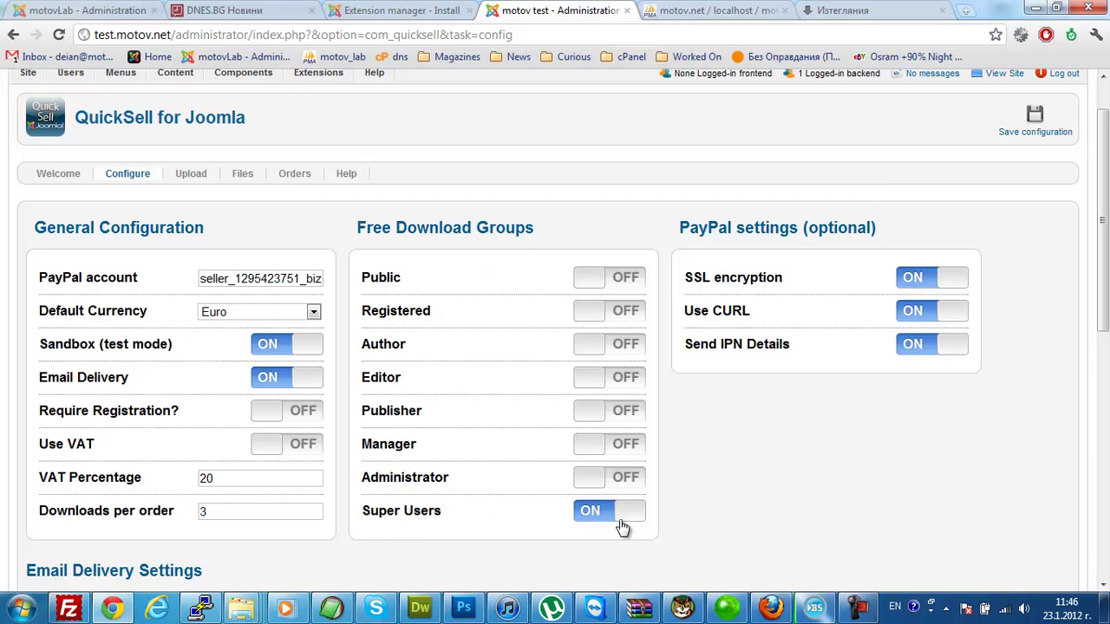
click(192, 173)
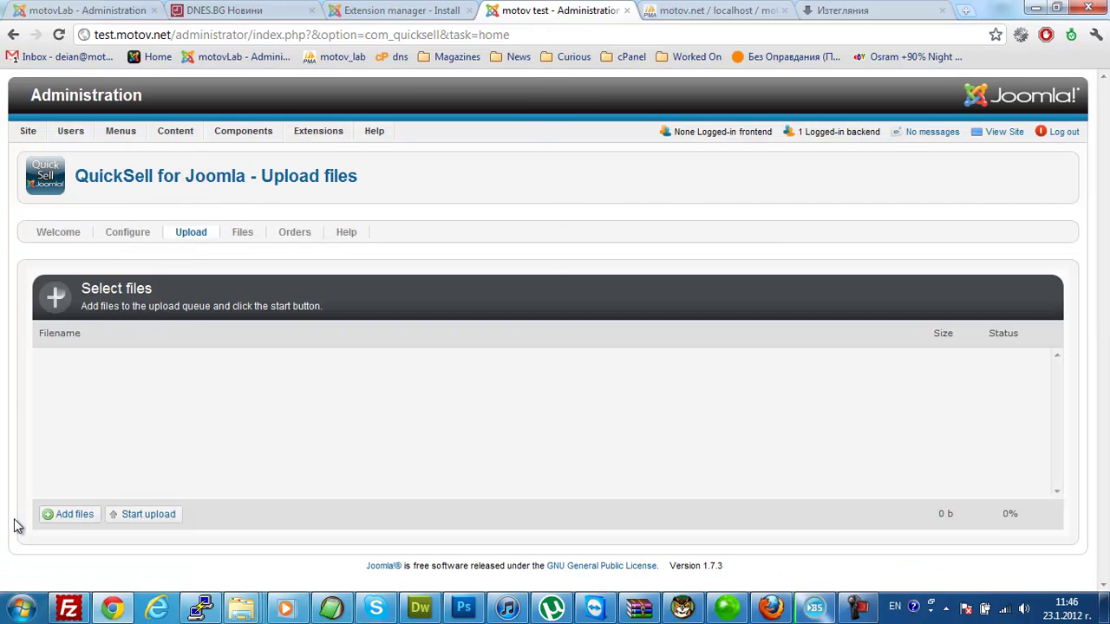
click(54, 514)
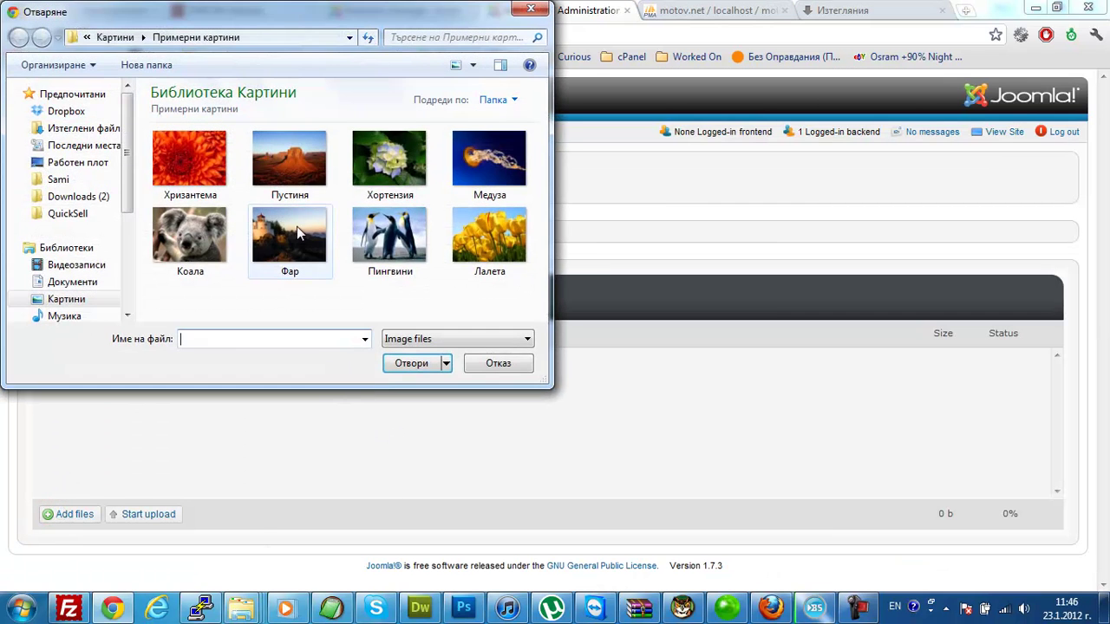
double_click(321, 227)
click(148, 514)
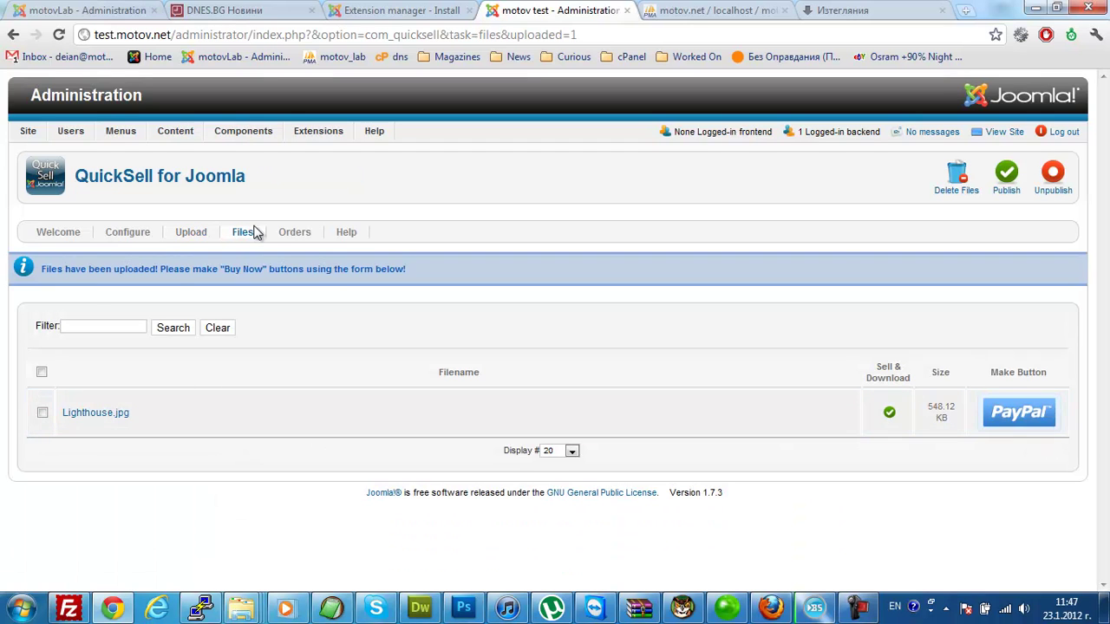
click(89, 415)
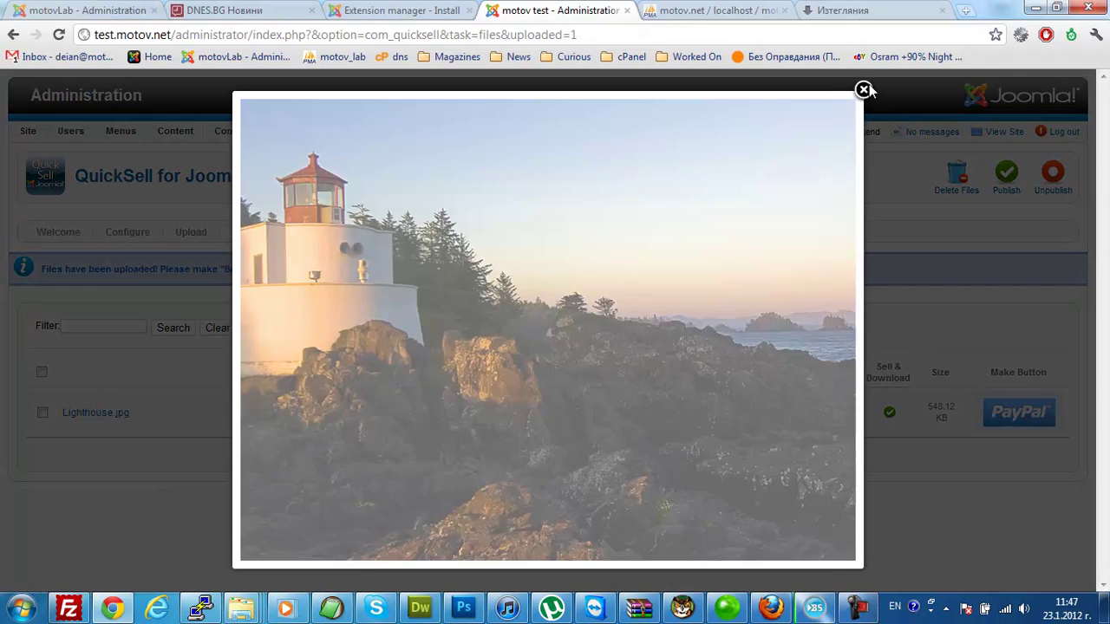
click(865, 90)
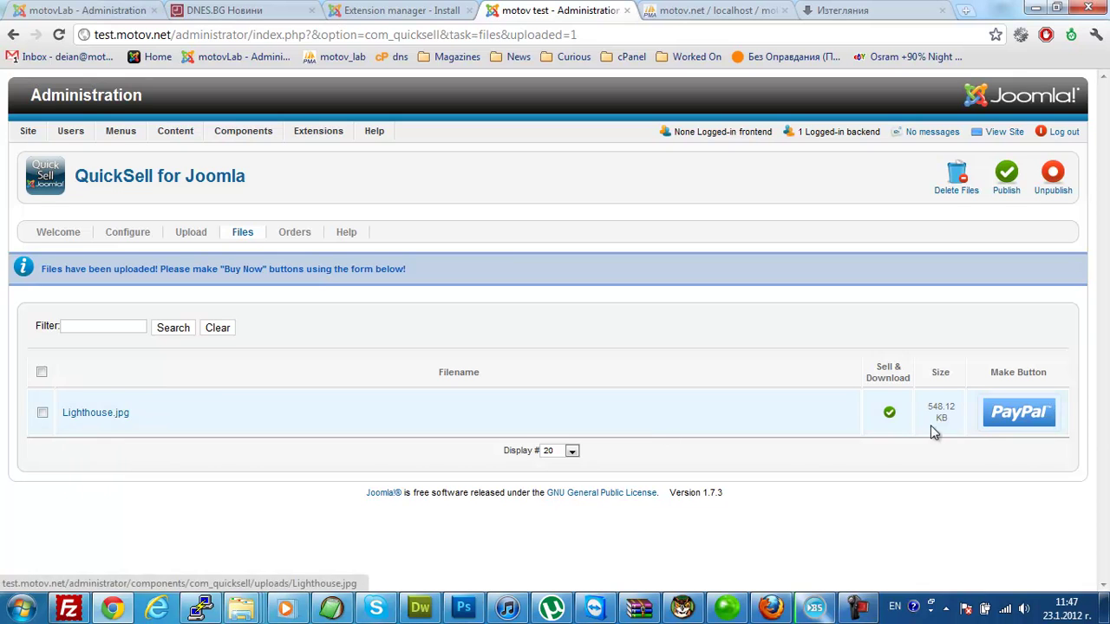
Set up a PayPal button for Lighthouse.jpg titled "My LIghthouse Painting", with price 20, currency US Dollar and discount rate 25.
click(1004, 433)
click(473, 162)
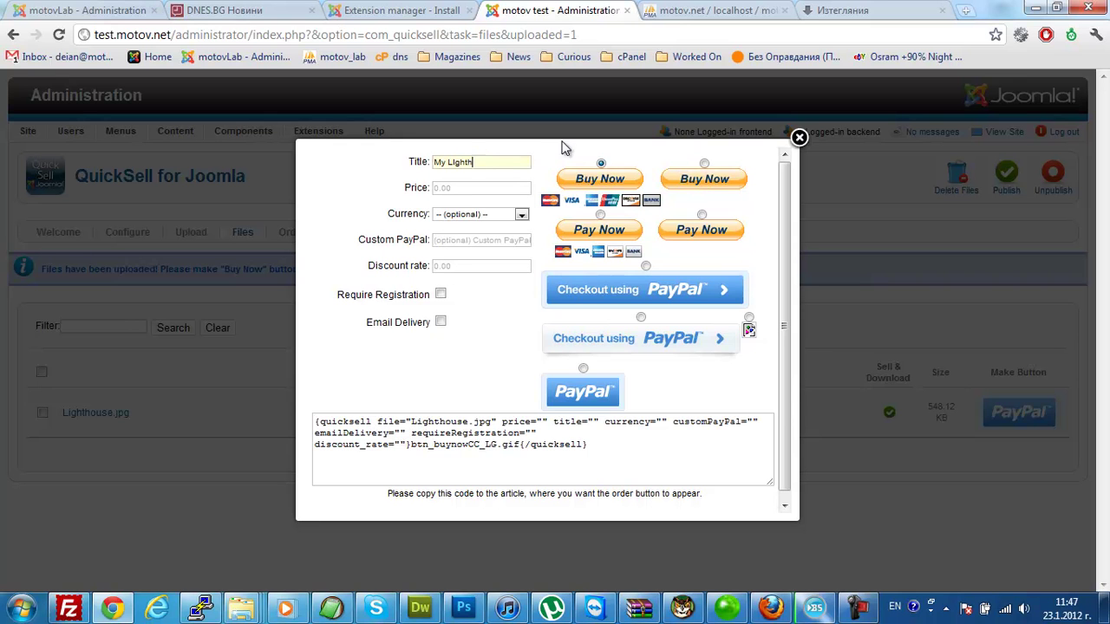
text(My LIghthouse Painting)
key(Tab)
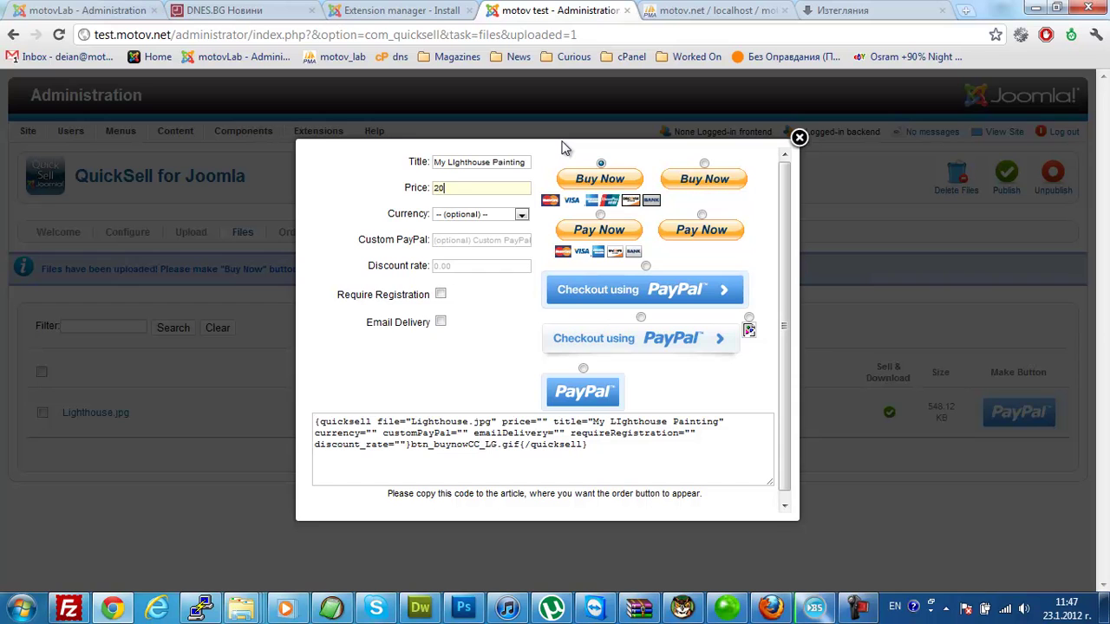
click(445, 214)
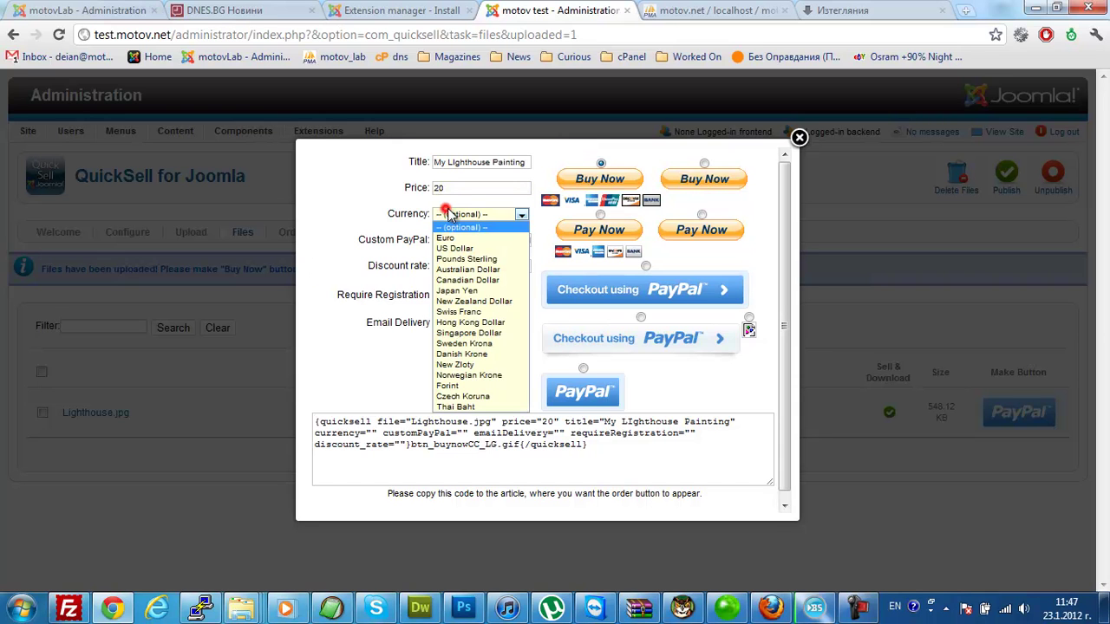
click(487, 247)
click(486, 241)
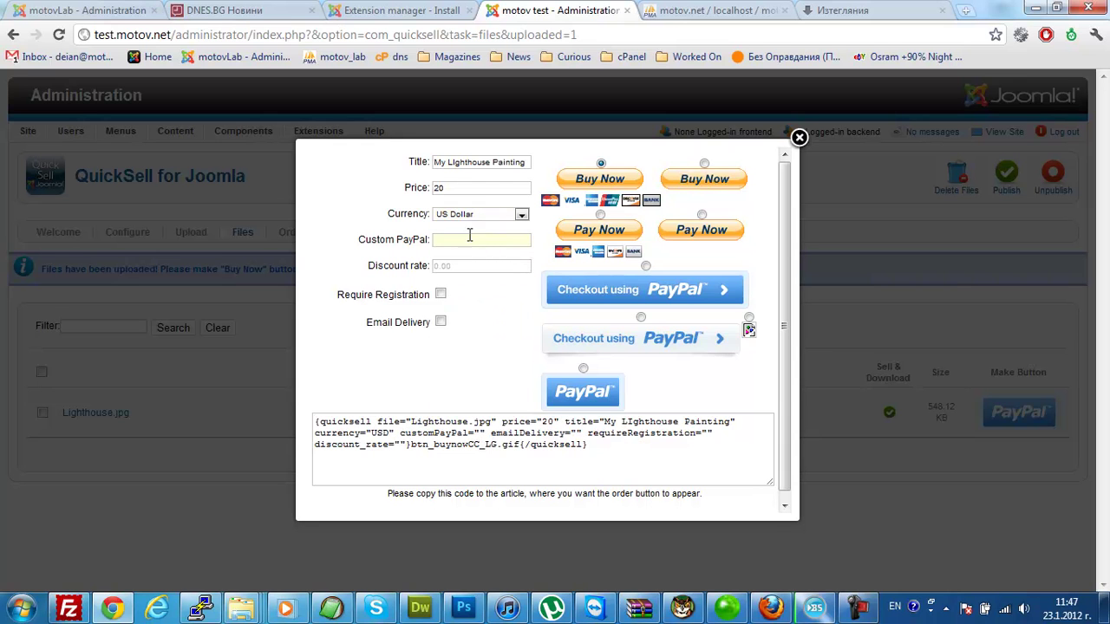
click(470, 267)
Choose the white "Checkout using PayPal" button style, copy the generated QuickSell code and close the button form.
click(583, 369)
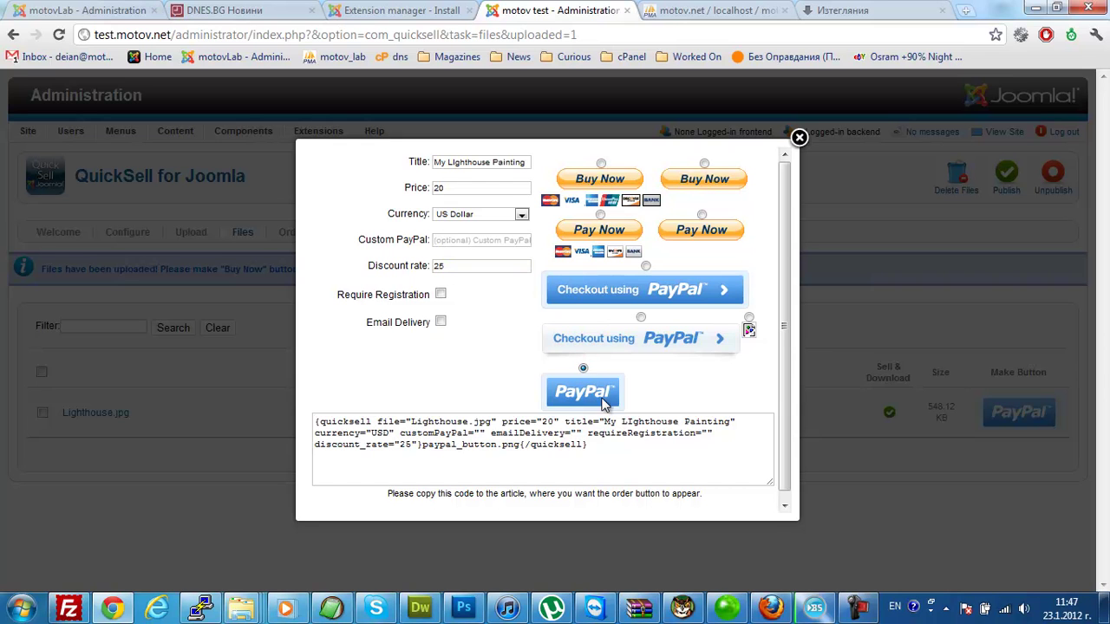
click(641, 317)
click(625, 464)
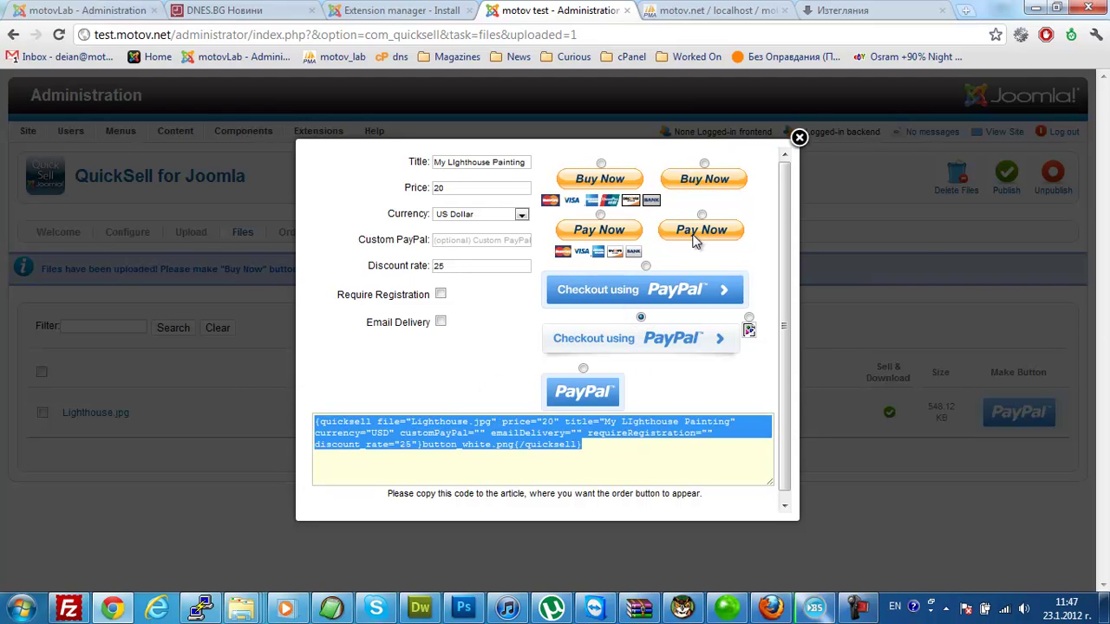
right_click(517, 432)
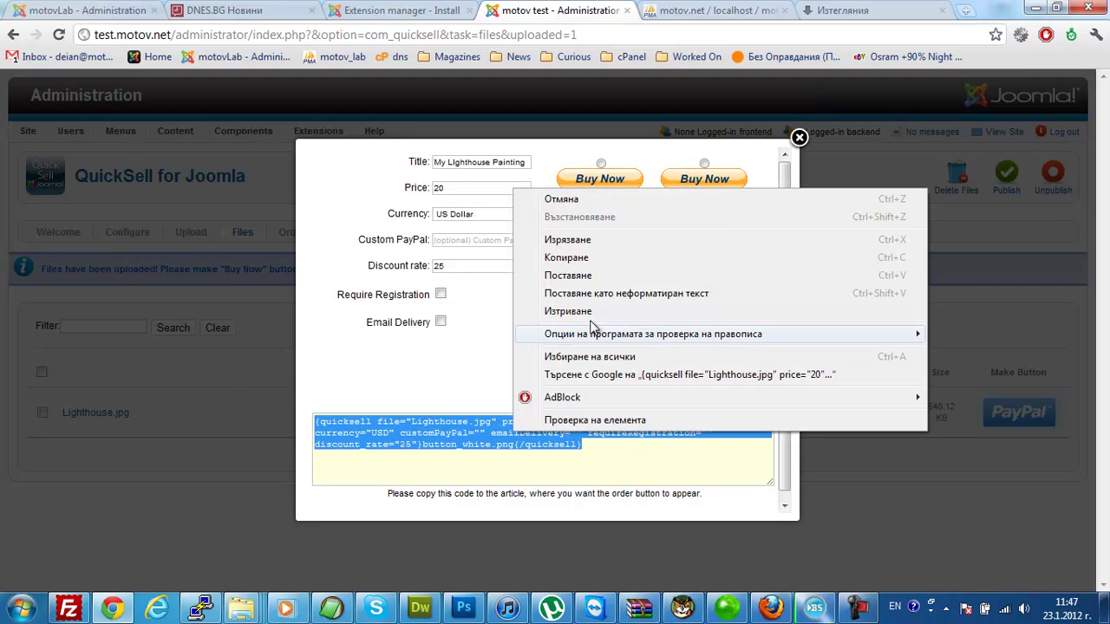
click(572, 256)
click(799, 138)
Open the Teeeeeeeeeeest article for editing from the Article Manager.
mouse_move(227, 173)
mouse_move(173, 130)
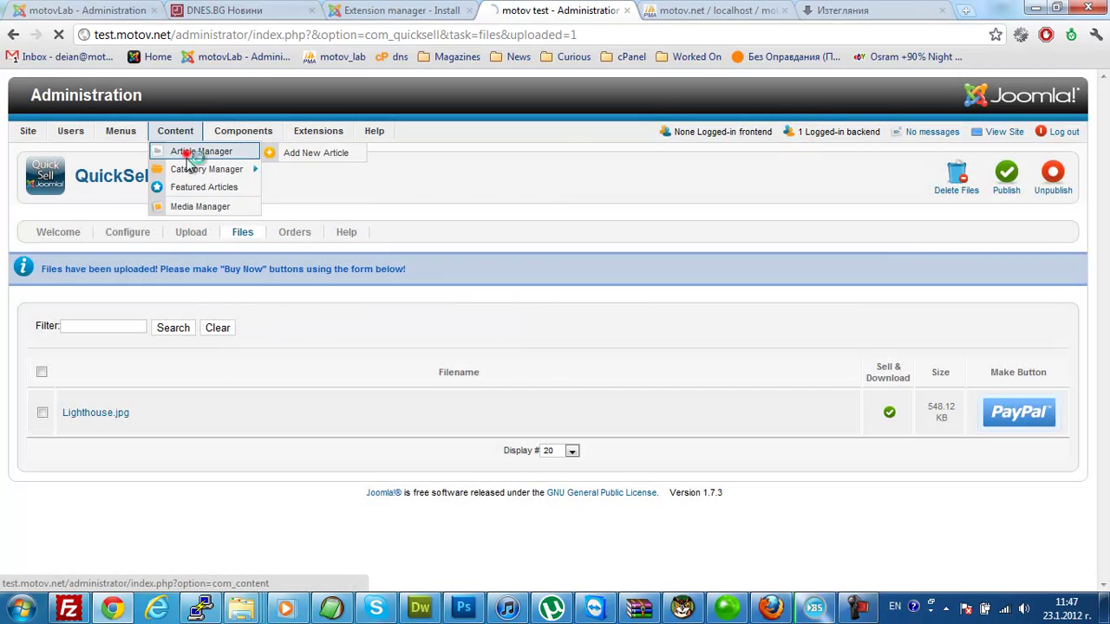
click(182, 152)
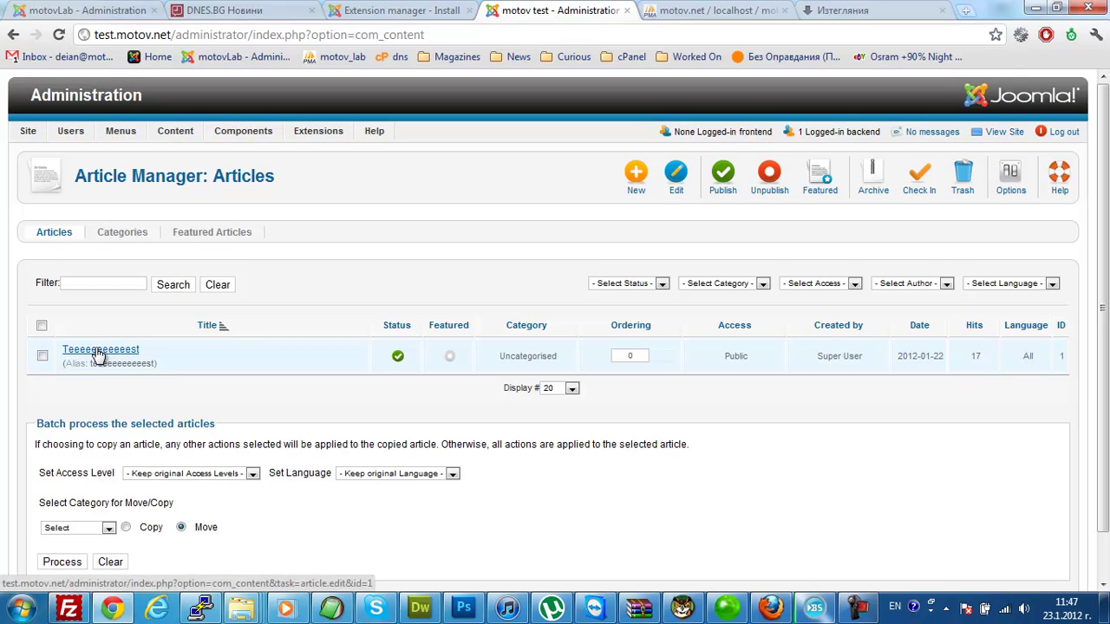
click(98, 349)
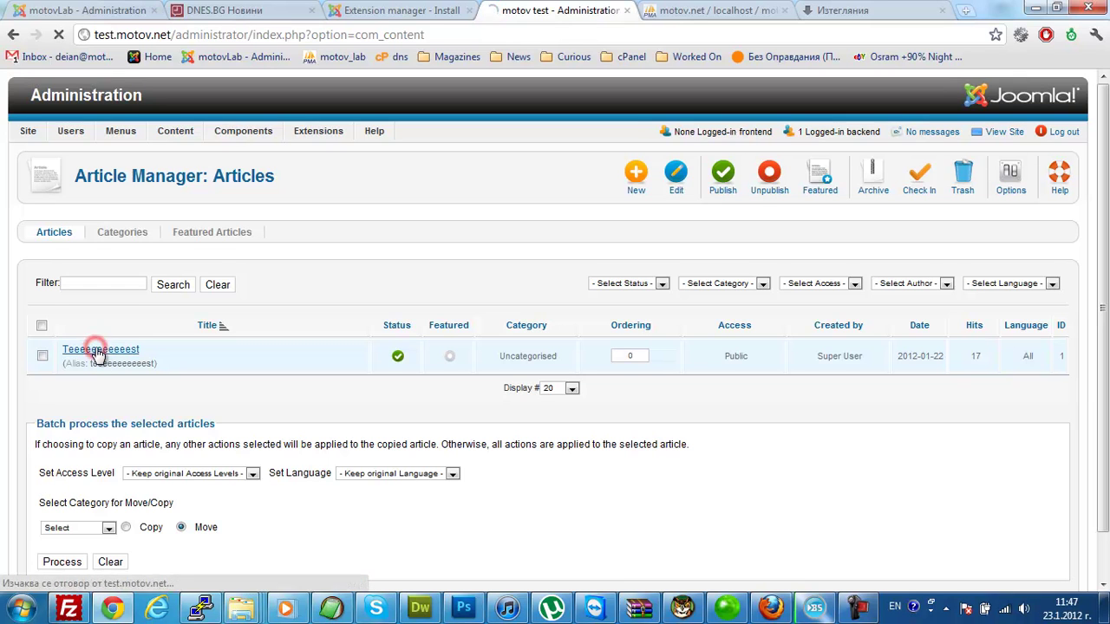
Paste the copied QuickSell code on its own line between the "Sample article" heading and "With some content.", and save the article.
scroll(368, 463, down, 3)
click(235, 390)
click(148, 322)
key(Up)
key(Down)
key(Up)
key(Down)
key(Up)
key(Down)
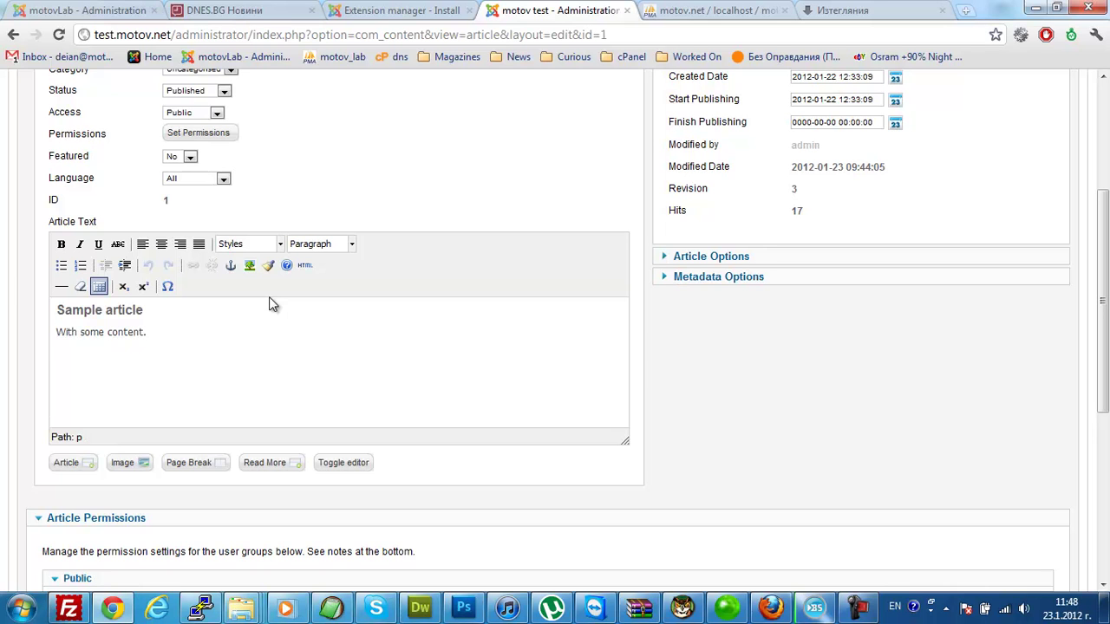
key(Up)
key(Return)
key(ctrl+v)
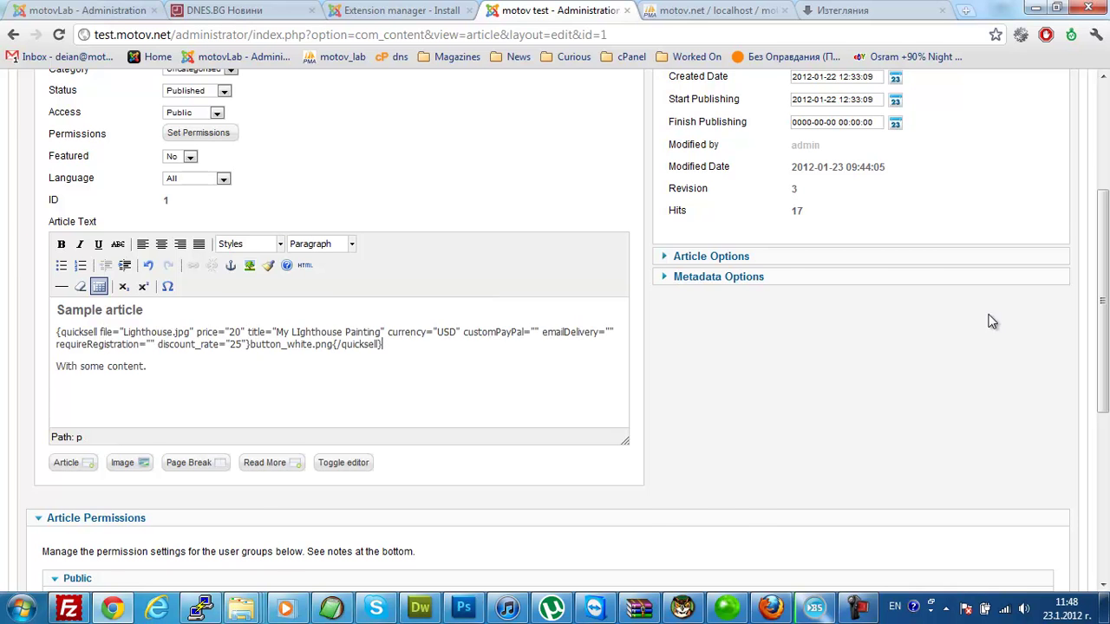
scroll(997, 321, up, 3)
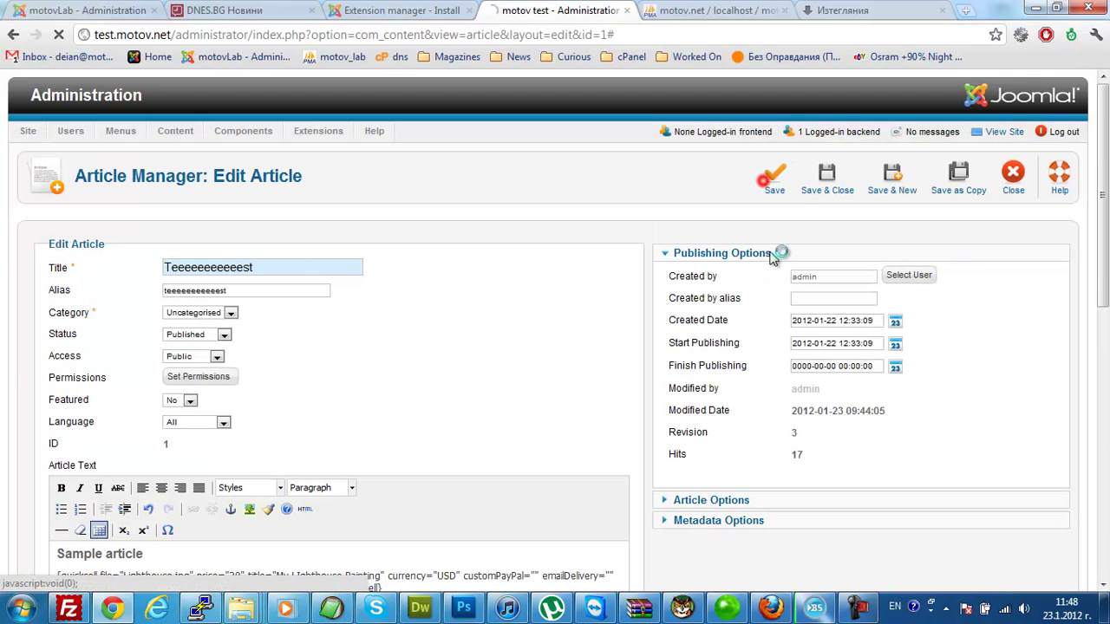
click(774, 178)
View the Teeeeeest page on the site's front end and start the PayPal checkout from its button.
click(1003, 131)
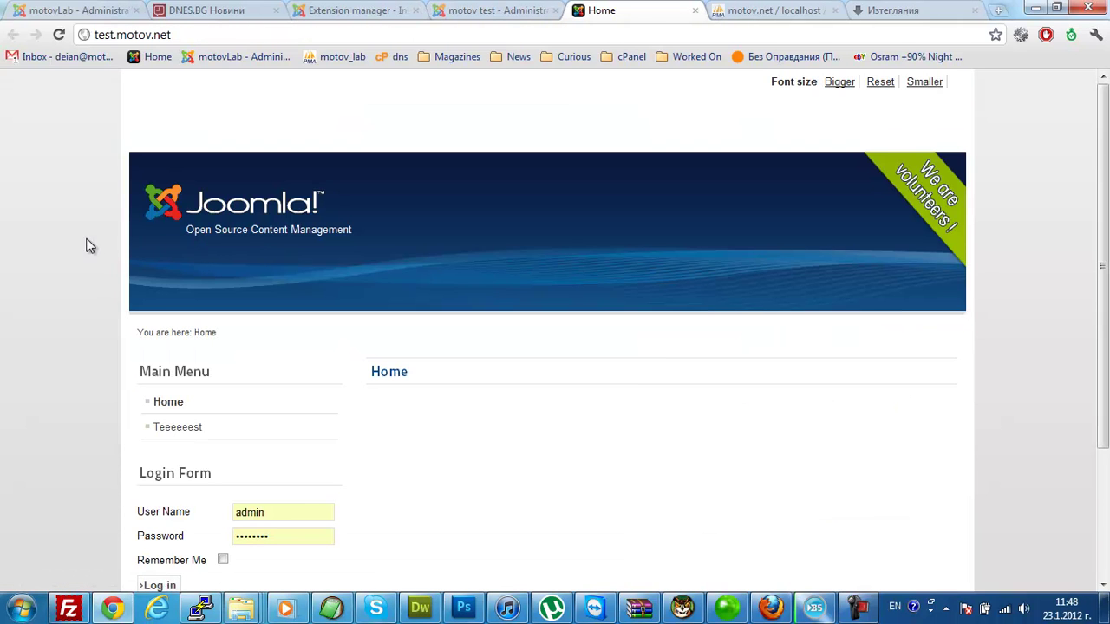
scroll(153, 339, down, 1)
click(174, 347)
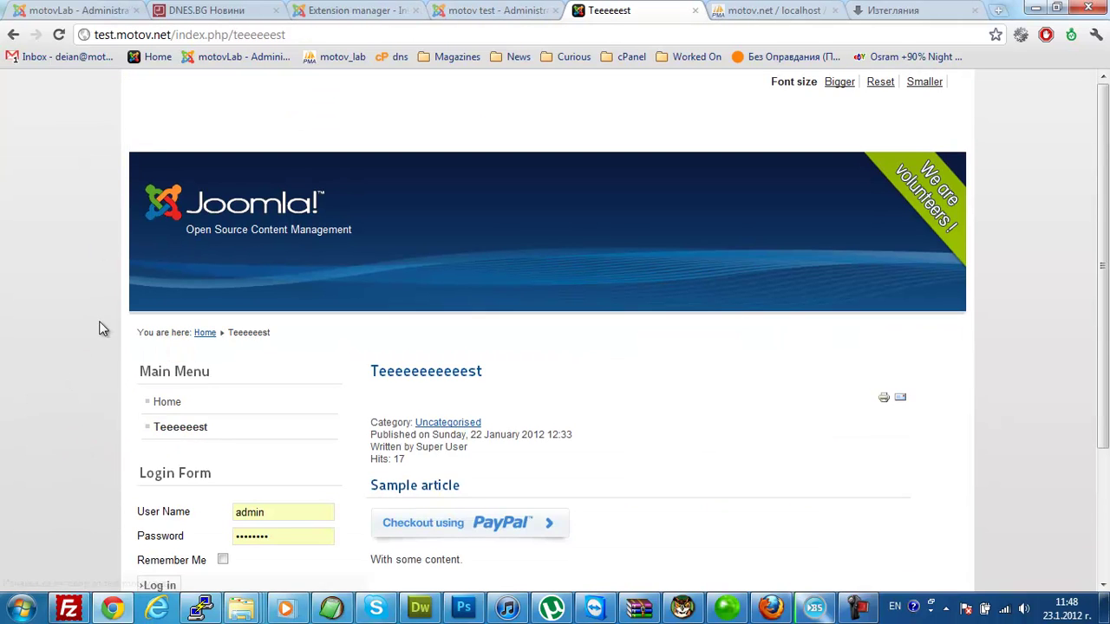
scroll(104, 327, down, 1)
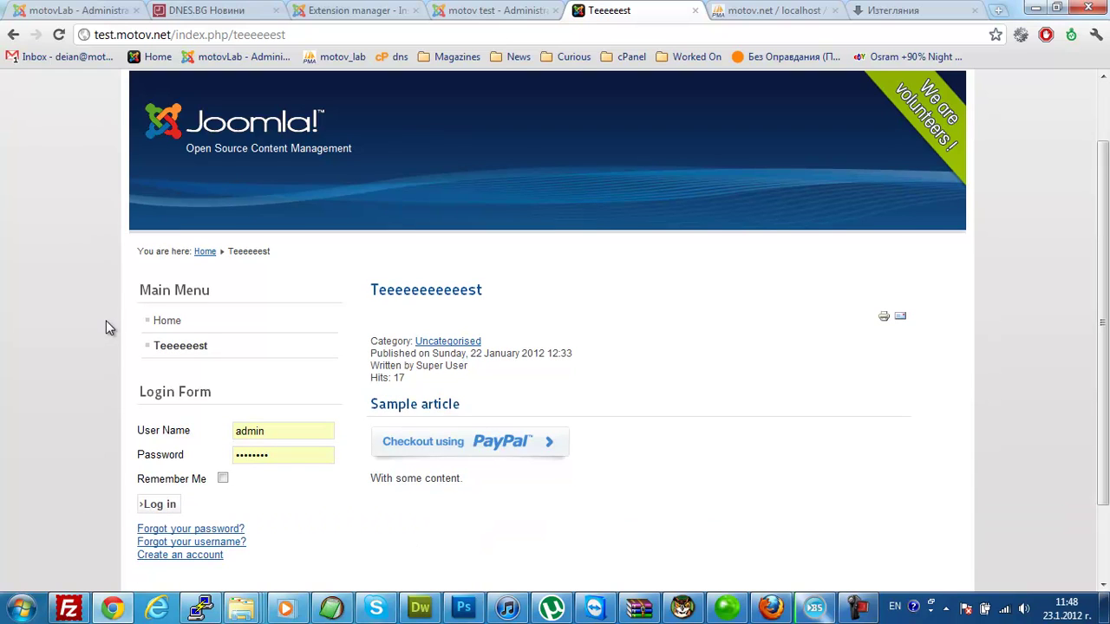
click(468, 443)
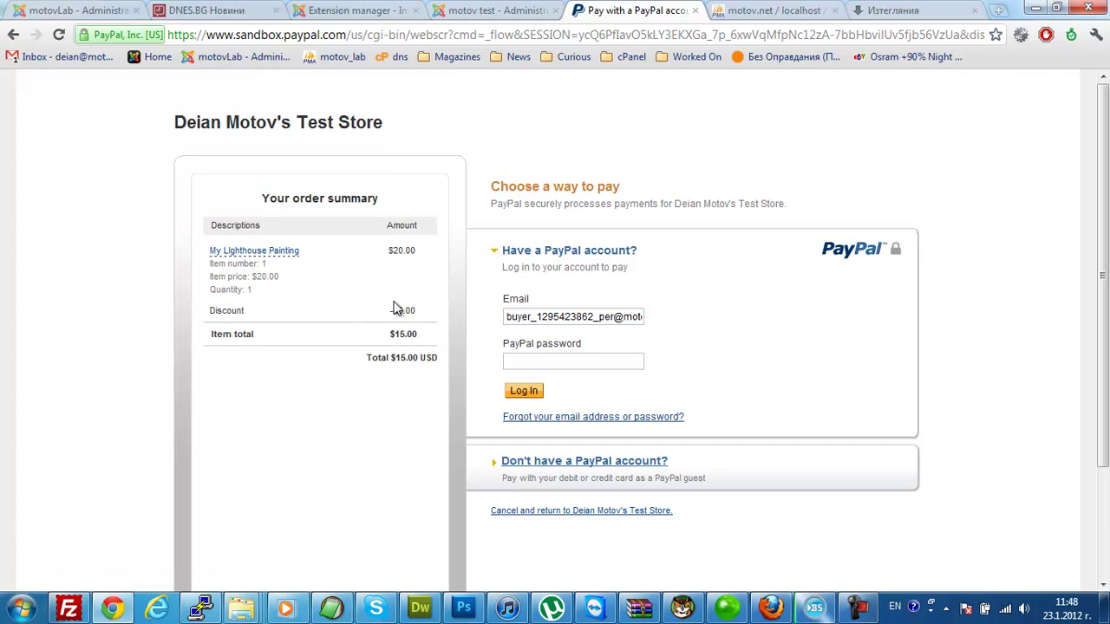
Check the discounted order total, log in to the sandbox buyer account with the PayPal password and pay for the order.
double_click(404, 333)
click(541, 361)
key(Return)
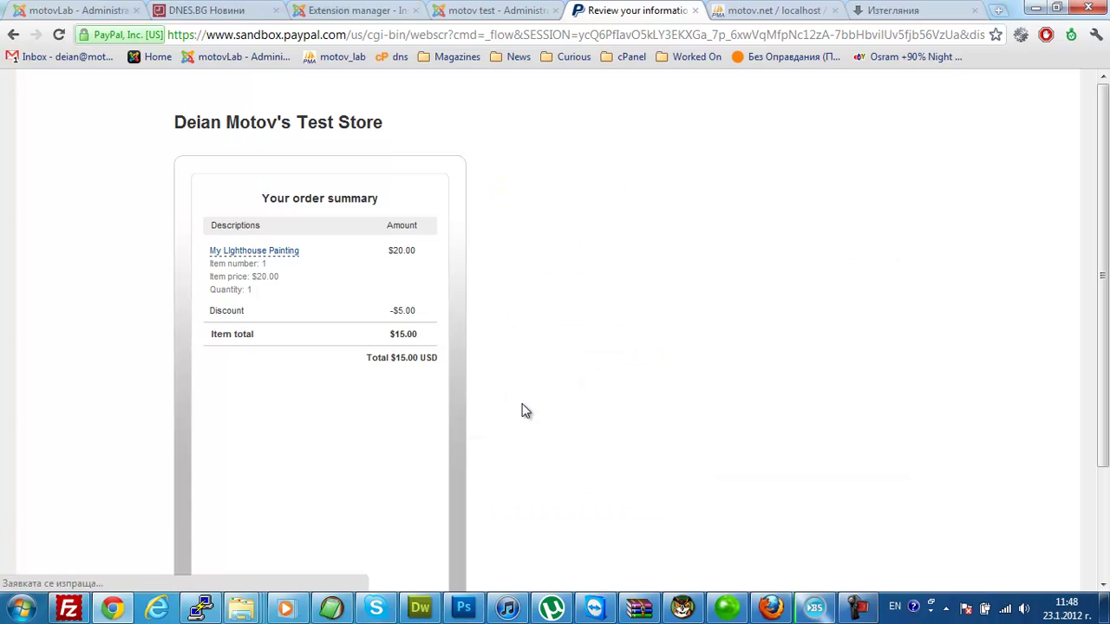
click(518, 489)
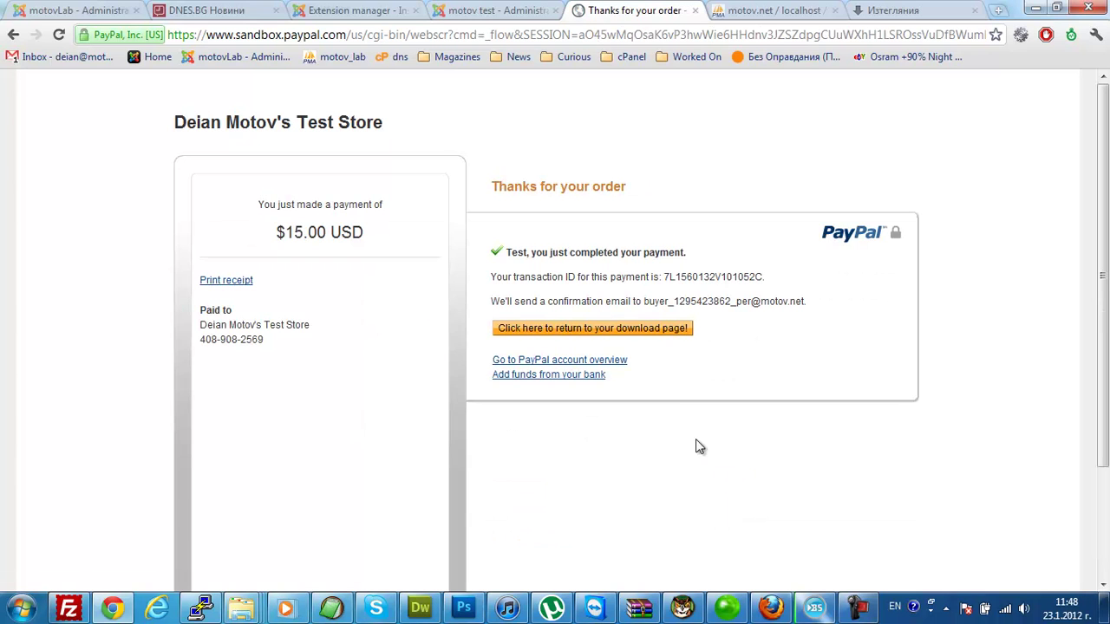
Return from the PayPal payment confirmation to the store's download page.
click(626, 328)
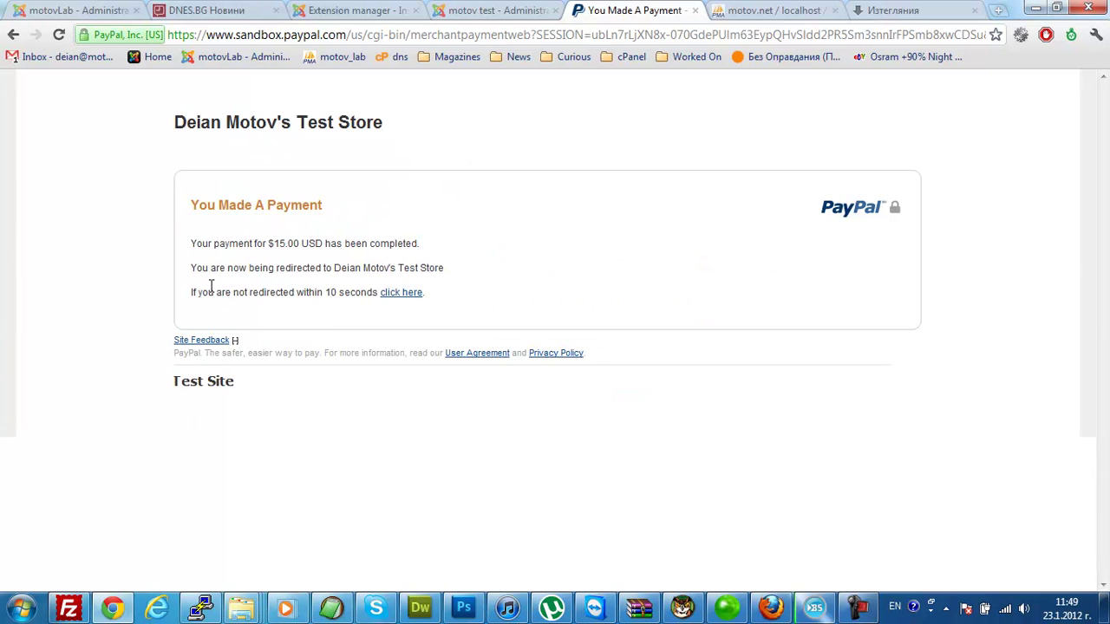
click(406, 295)
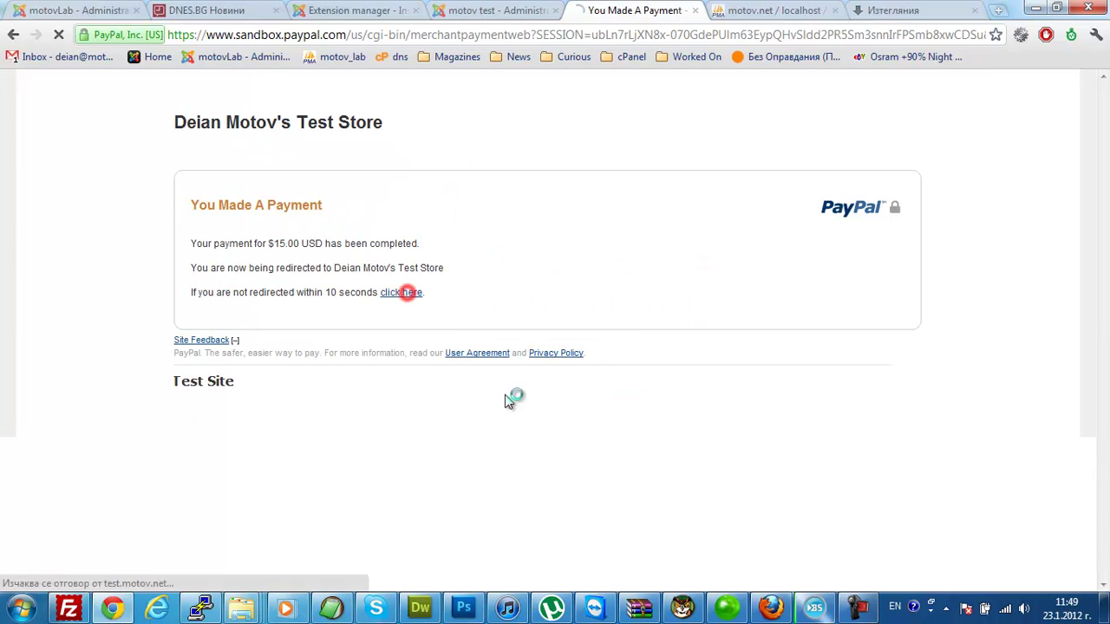
scroll(529, 405, down, 2)
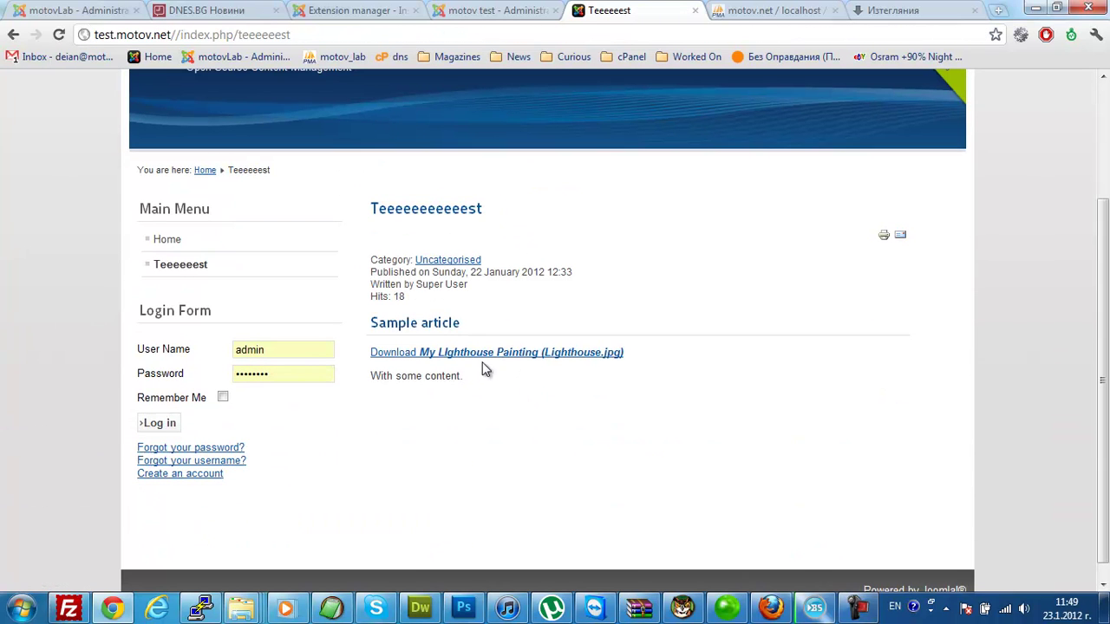
Download the purchased Lighthouse.jpg, view it in the image viewer and close the viewer.
triple_click(435, 361)
click(449, 352)
click(114, 577)
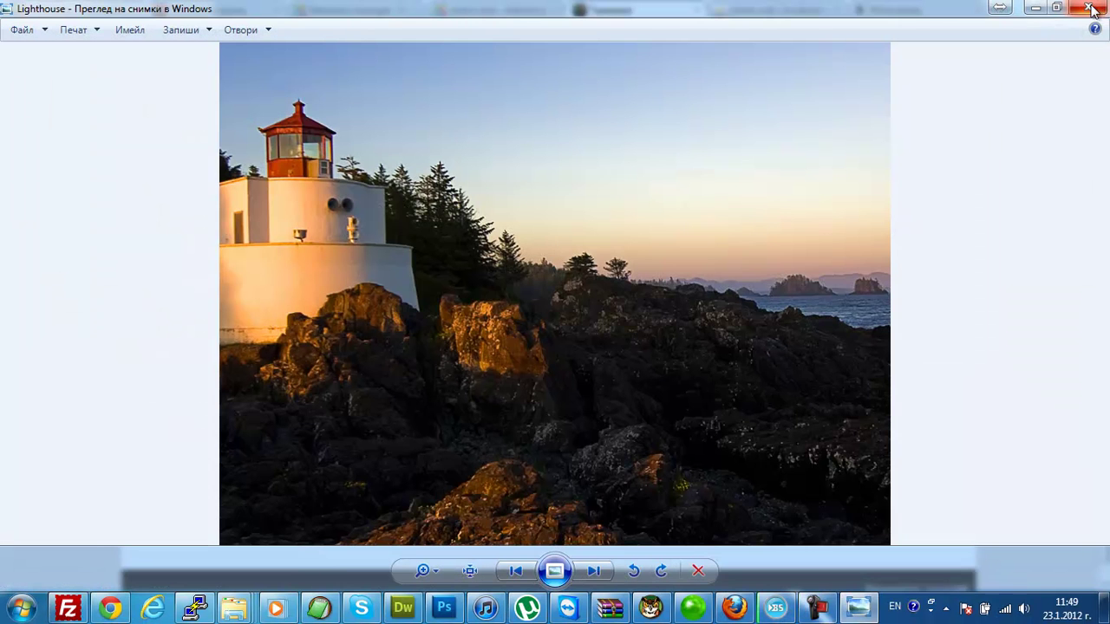
click(1086, 8)
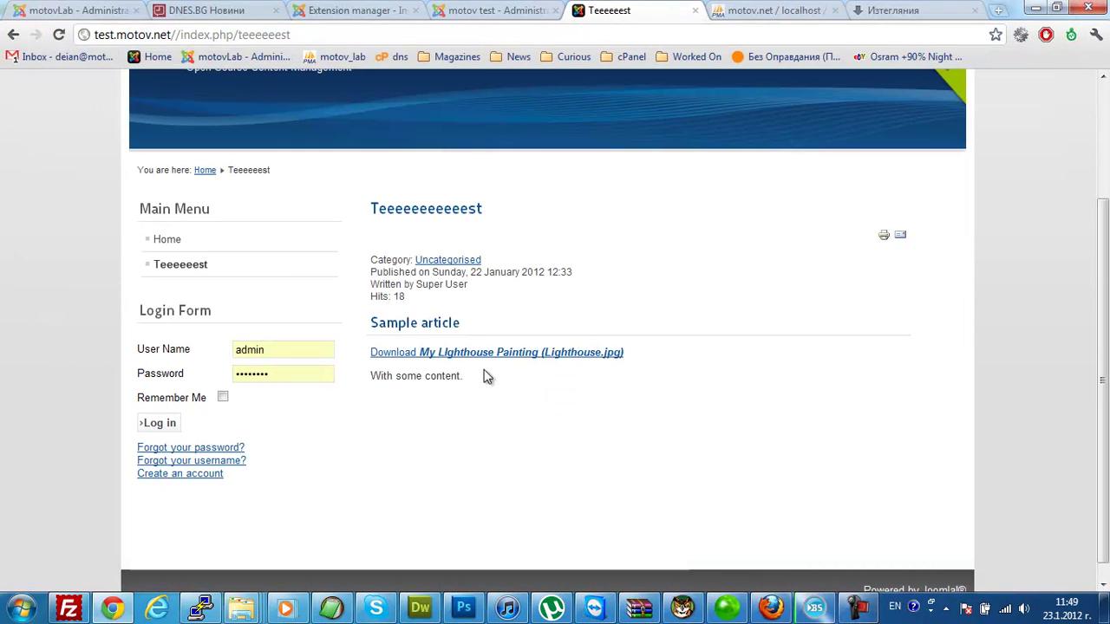
Download the purchased picture repeatedly to test the order's download limit.
click(483, 354)
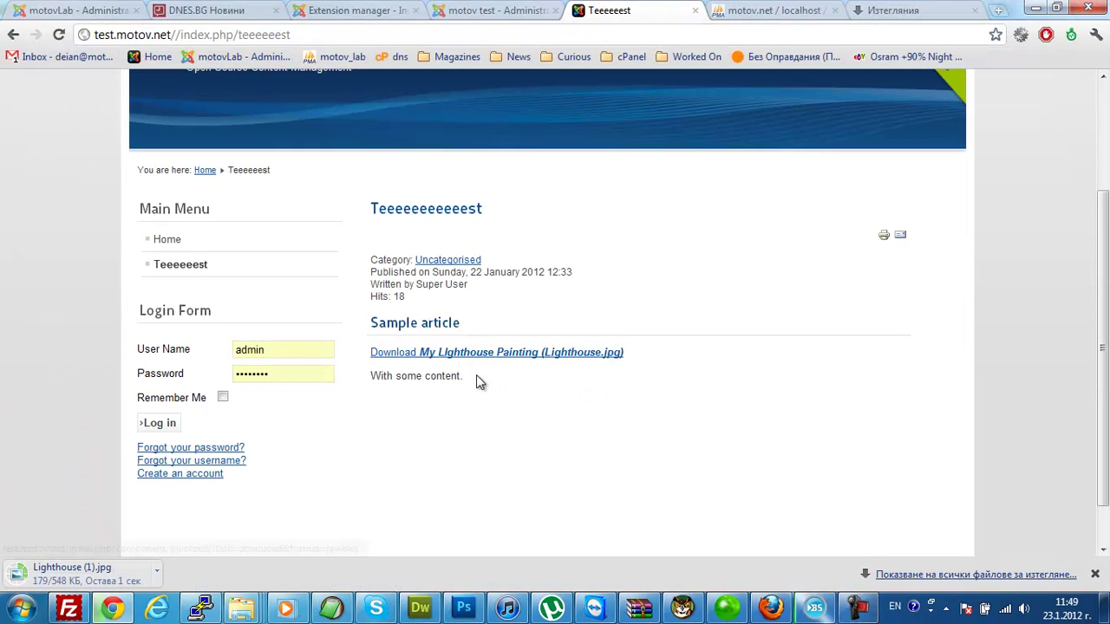
click(477, 353)
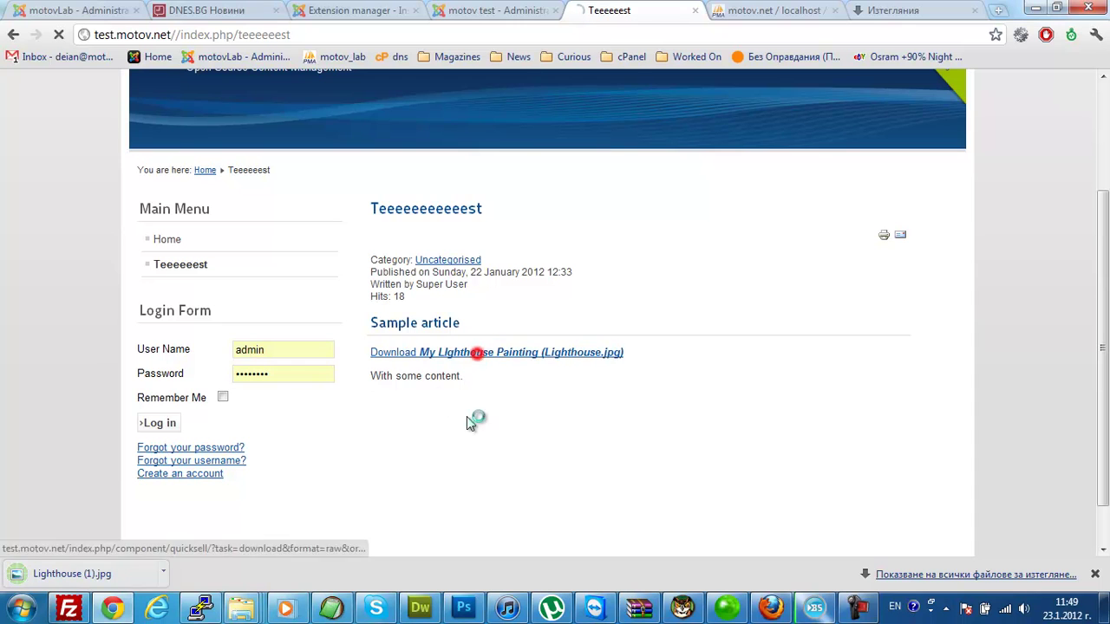
click(466, 362)
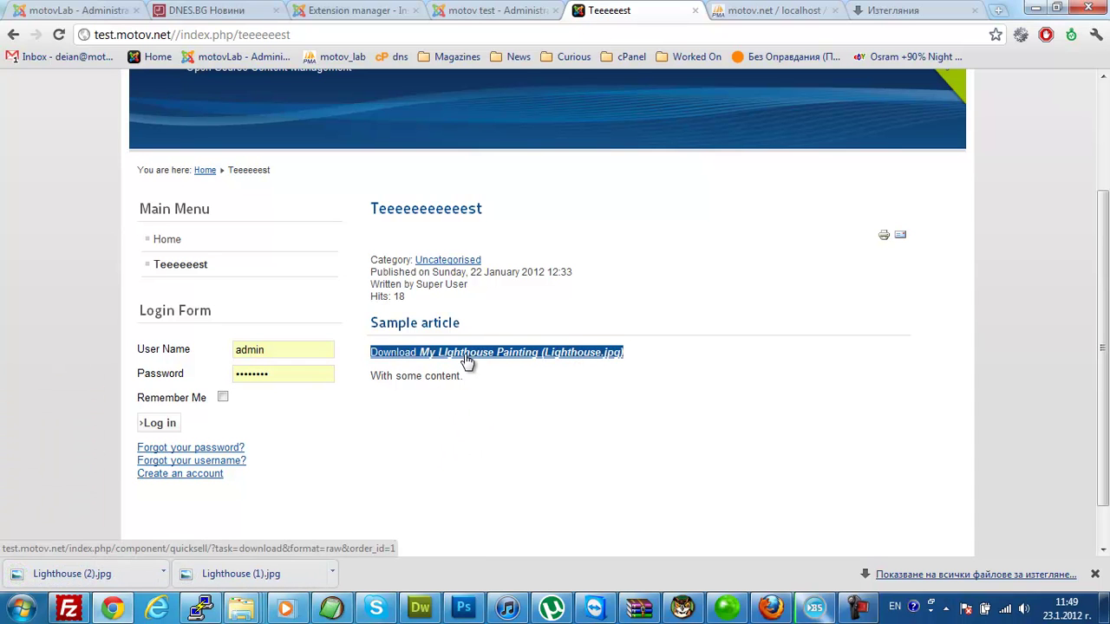
click(464, 355)
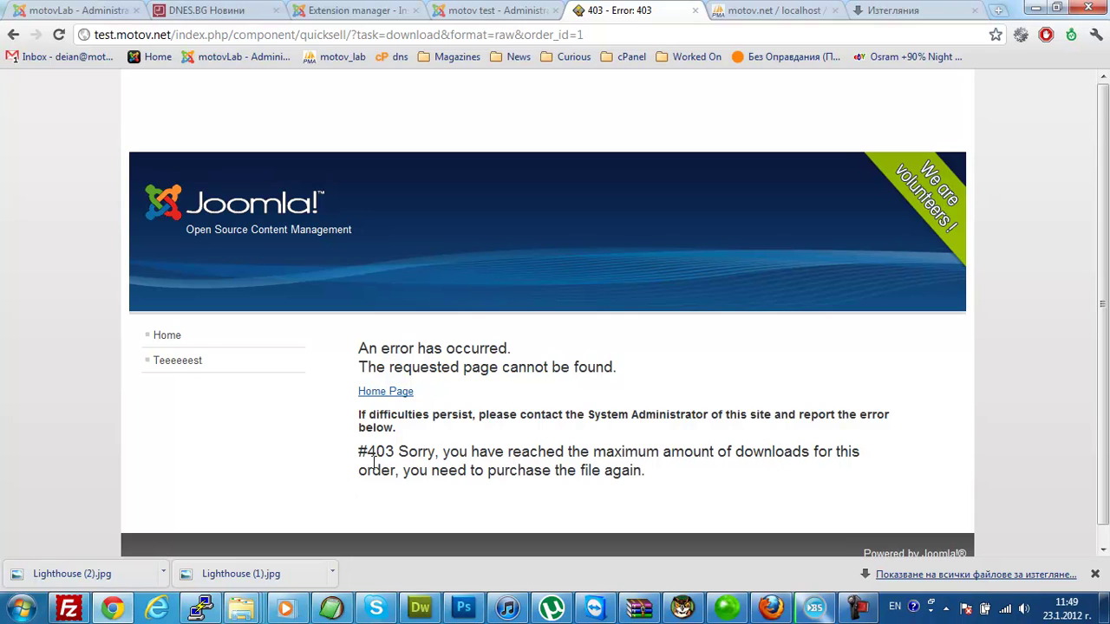
Go back to the site's home page and reopen the Teeeeeest page to check its PayPal button.
click(161, 335)
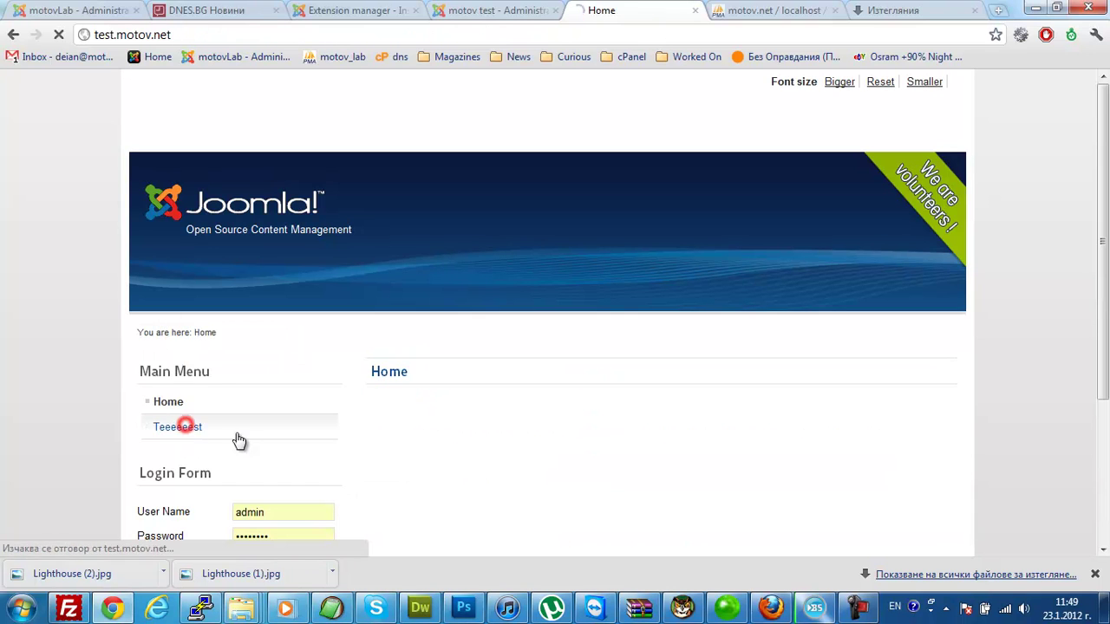
click(174, 426)
scroll(312, 434, down, 2)
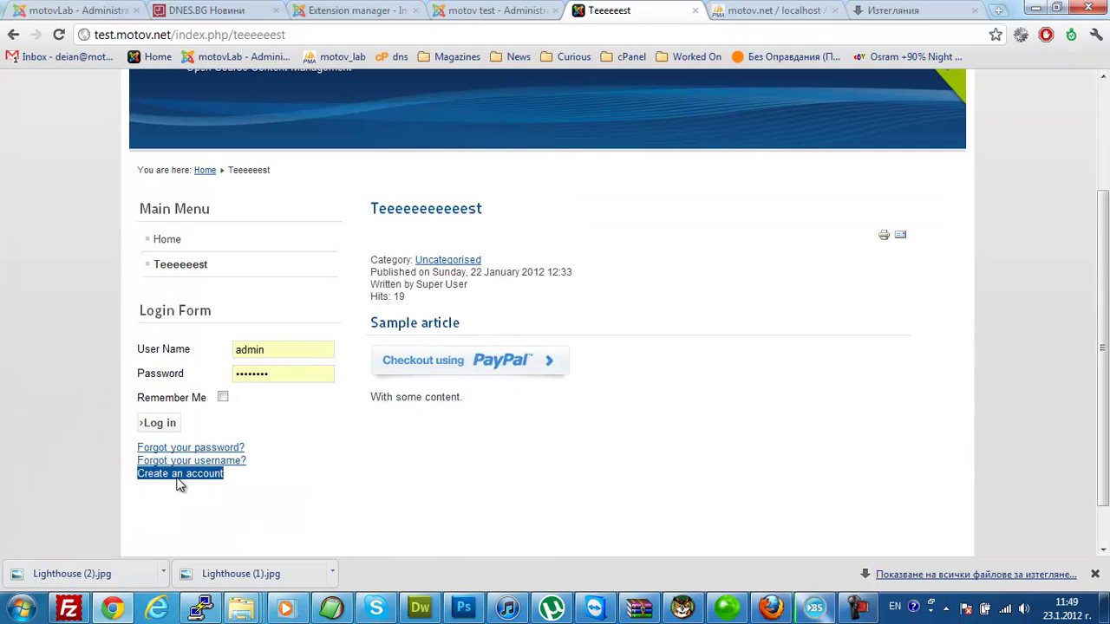
Examine the login form beside the article, including the account creation link and the user name and password fields.
triple_click(182, 450)
click(306, 372)
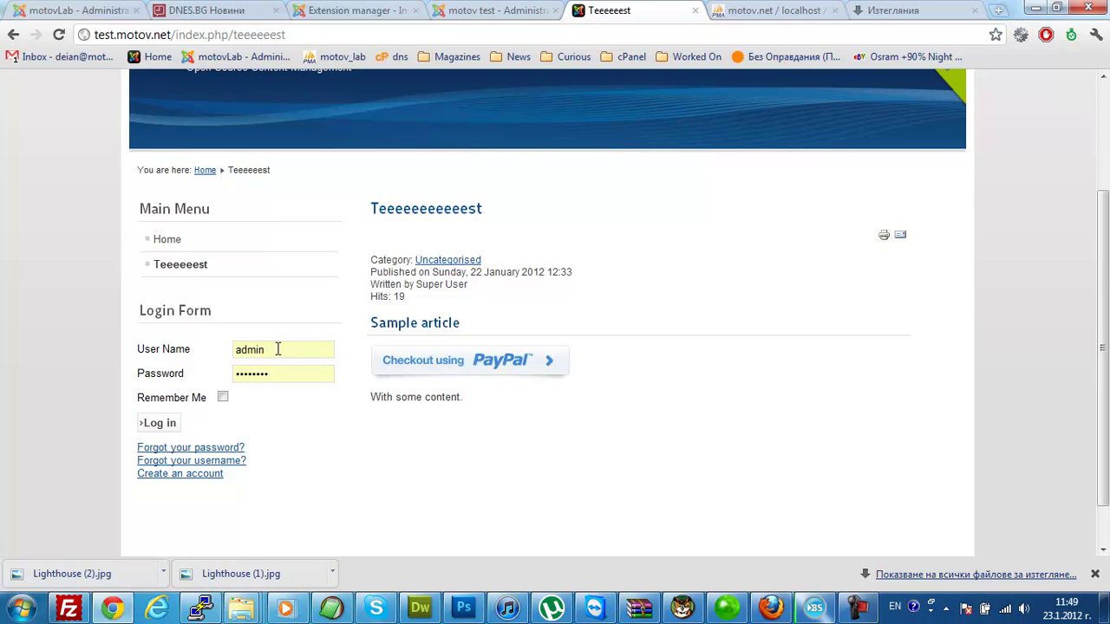
click(280, 372)
click(280, 347)
click(285, 378)
click(267, 350)
click(140, 310)
Return to the site administration, close the edited article and open the QuickSell component's welcome page.
click(476, 7)
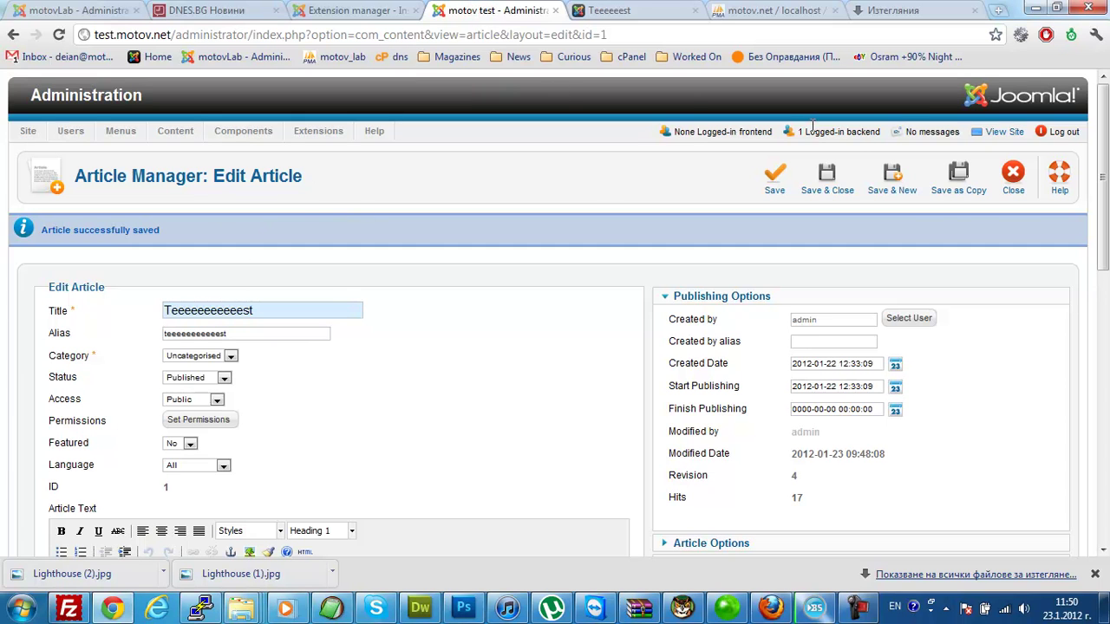
click(1012, 177)
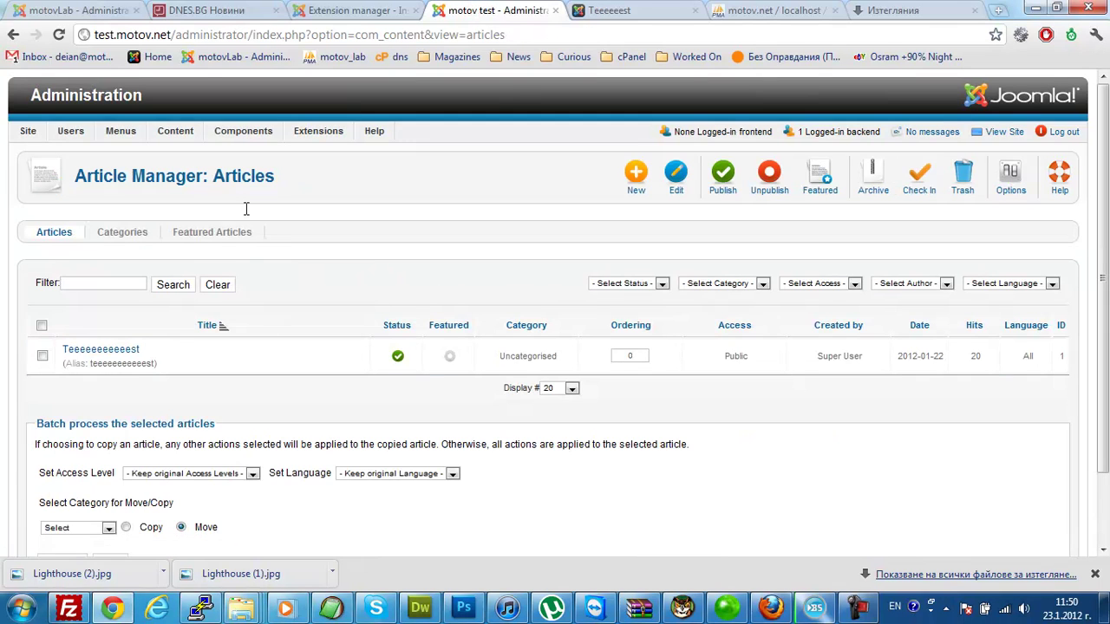
mouse_move(243, 131)
click(247, 255)
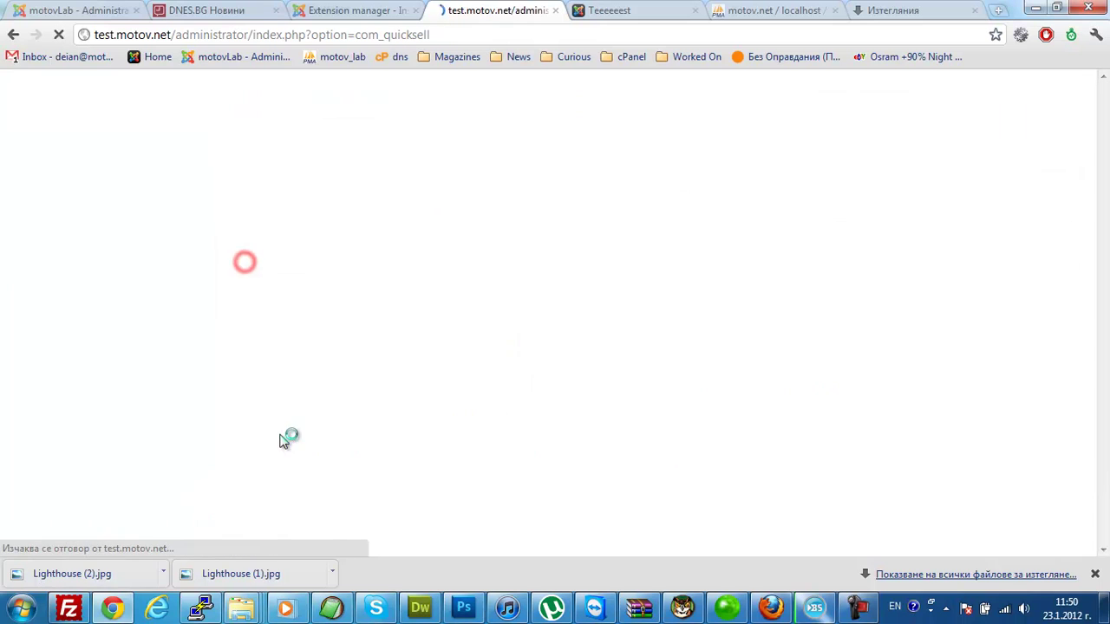
scroll(179, 355, down, 1)
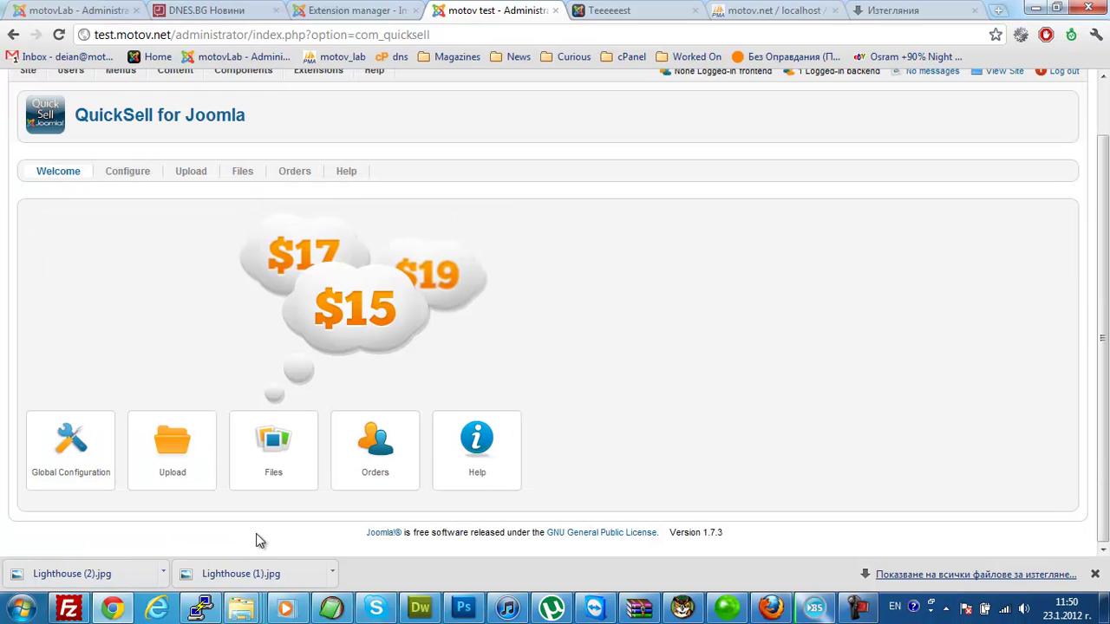
Open the QuickSell orders list and examine the User and Gross values of the Lighthouse painting order.
click(388, 475)
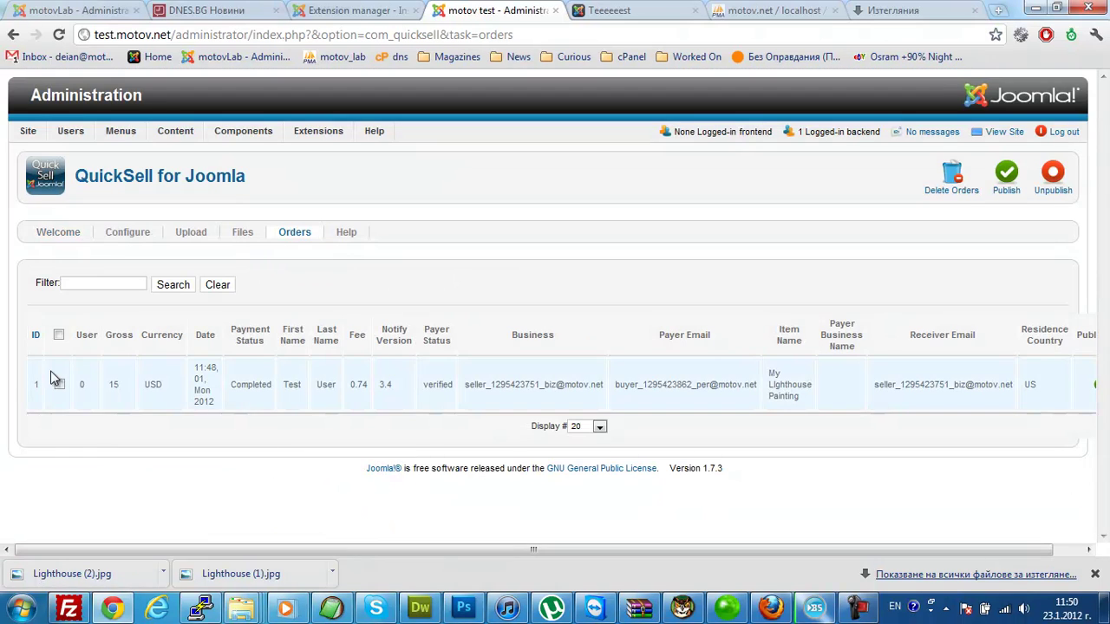
click(83, 385)
double_click(82, 385)
click(111, 385)
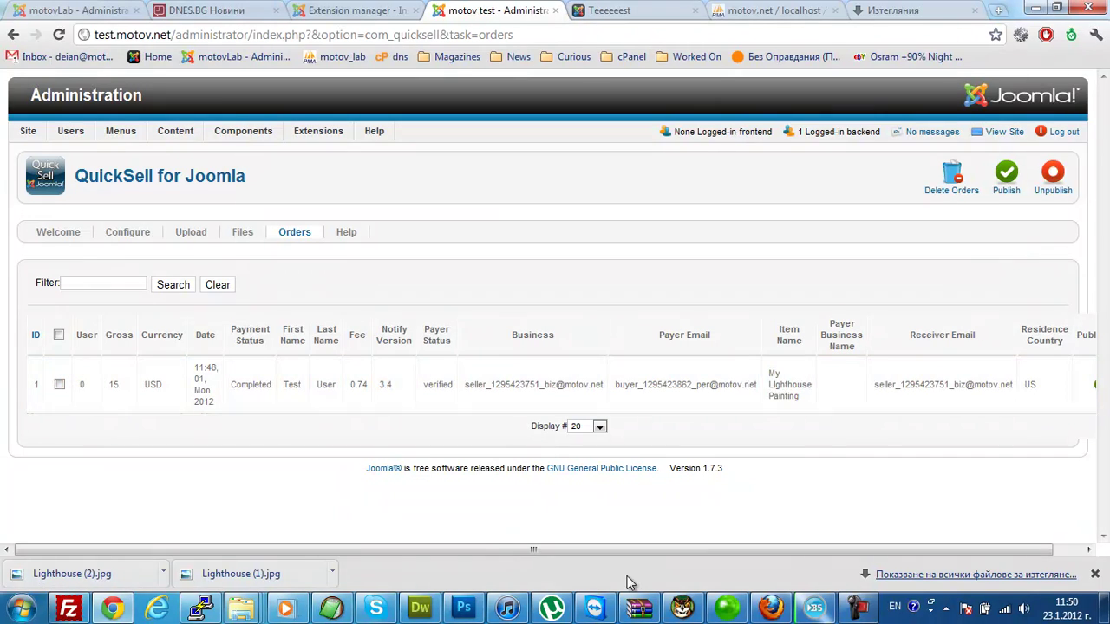
Examine the order's remaining columns through to its Published status, then return to the QuickSell welcome page.
drag(590, 549, 787, 552)
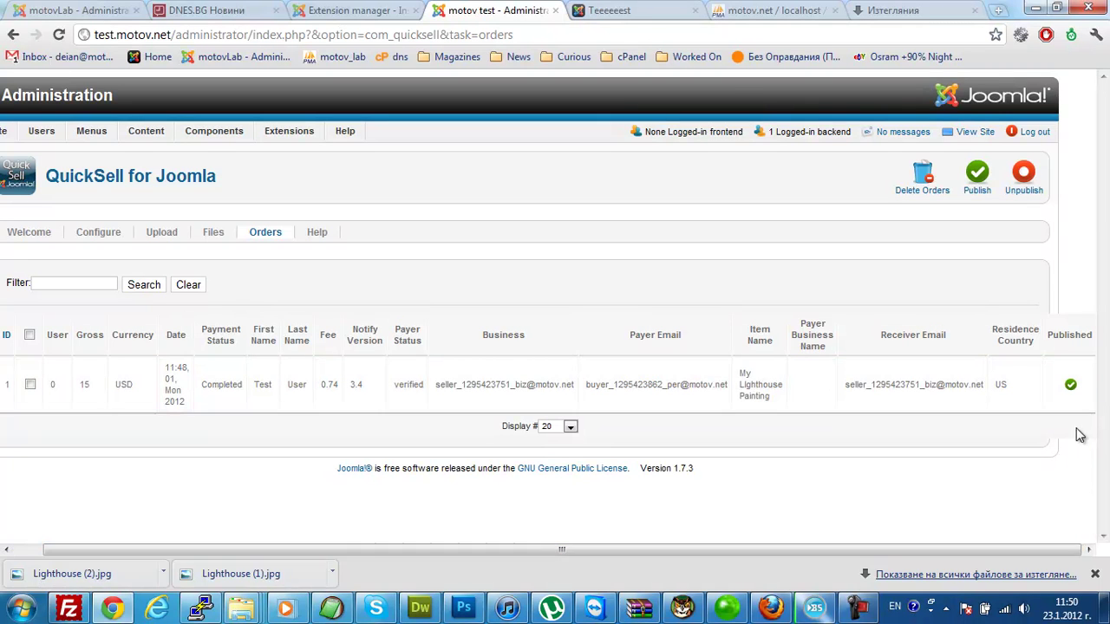
drag(1041, 552, 1019, 562)
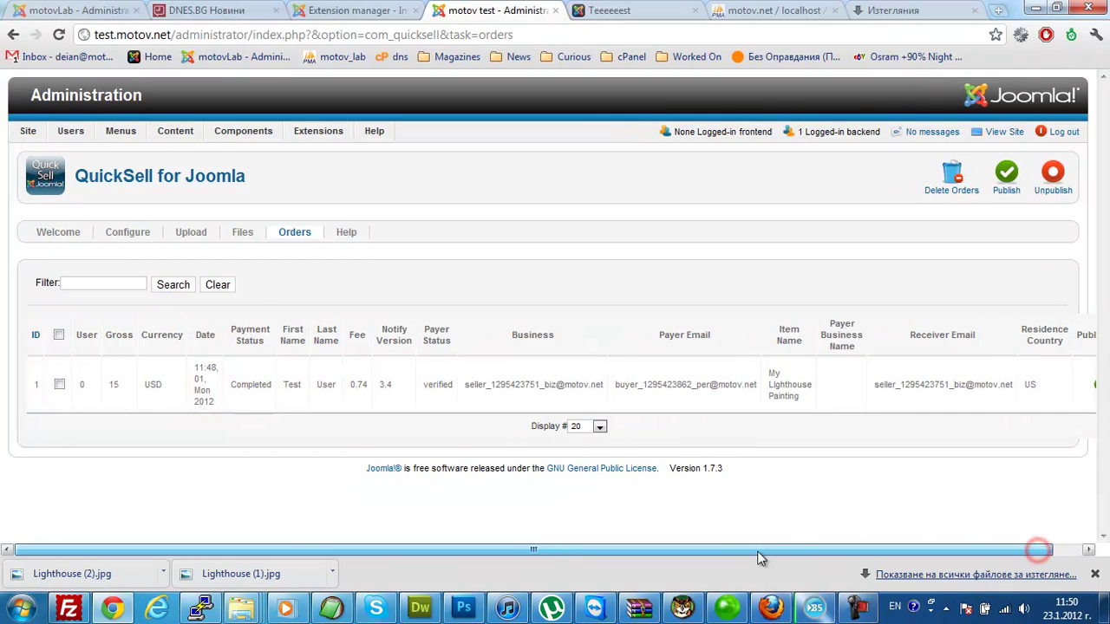
drag(759, 551, 783, 552)
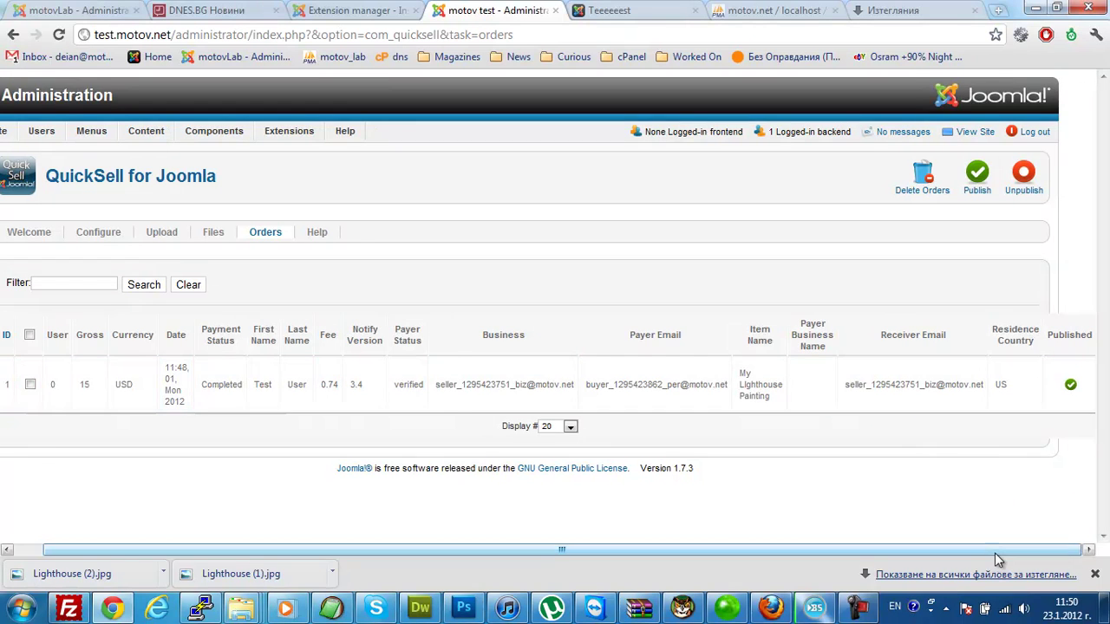
drag(994, 554, 962, 553)
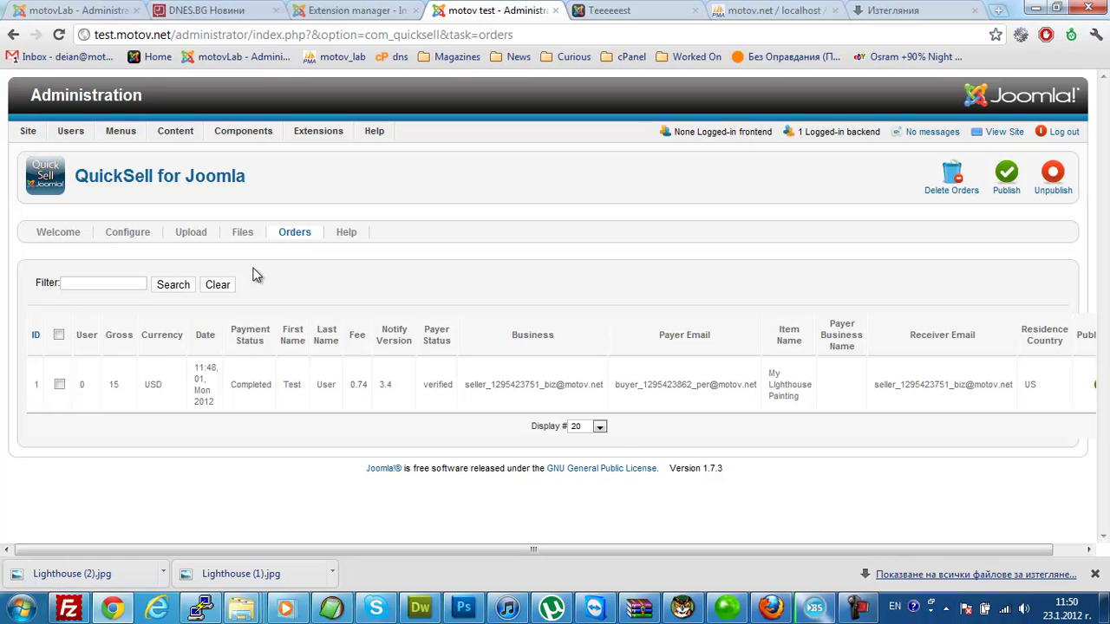
click(55, 233)
scroll(560, 287, down, 1)
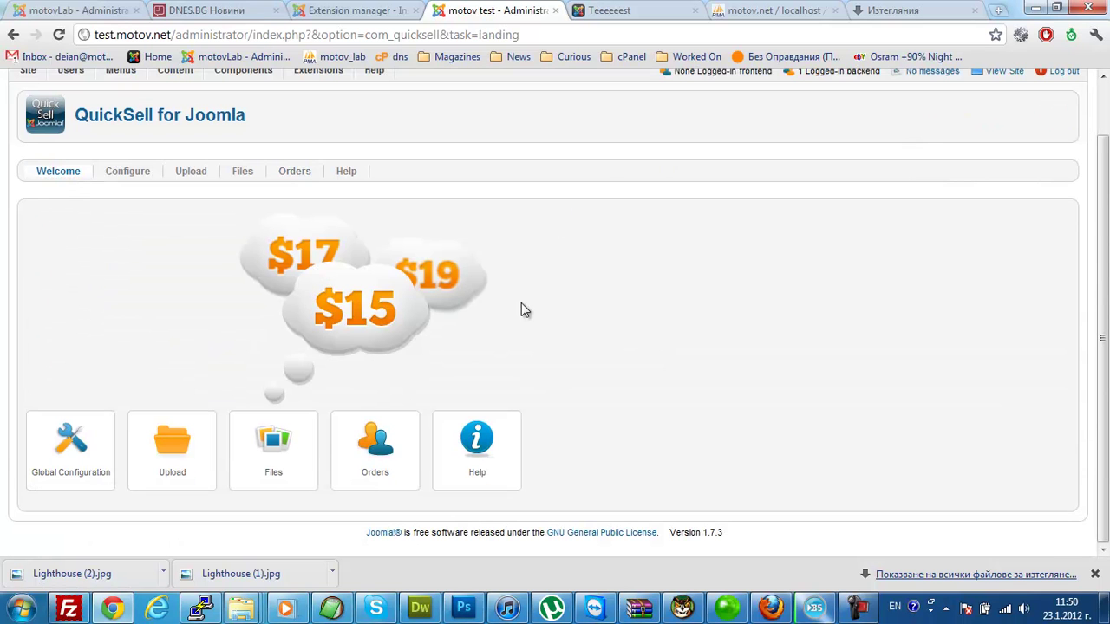